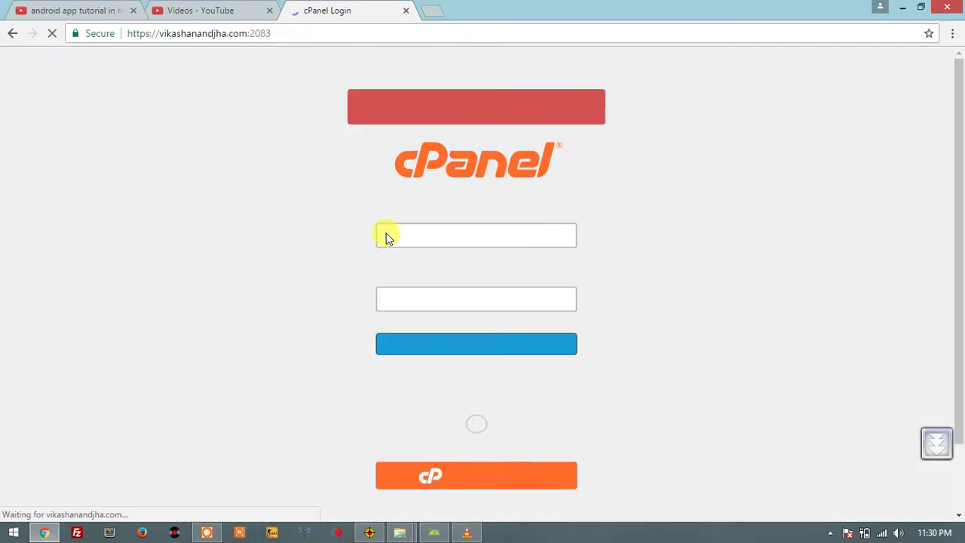
Log in to cPanel by entering the account password for the prefilled username.
{"action": "left_click", "coordinate": [463, 305]}
{"action": "type", "text": "•"}
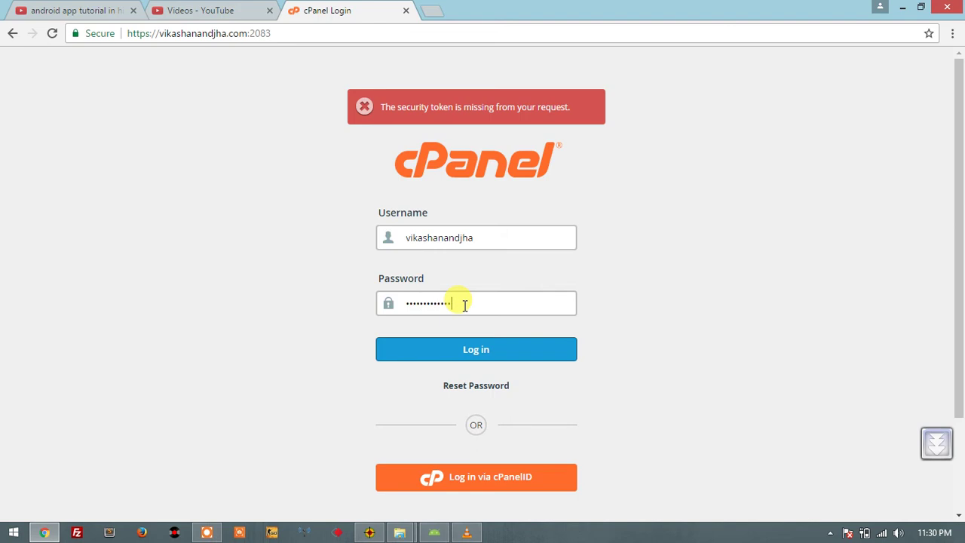
{"action": "key", "text": "Return"}
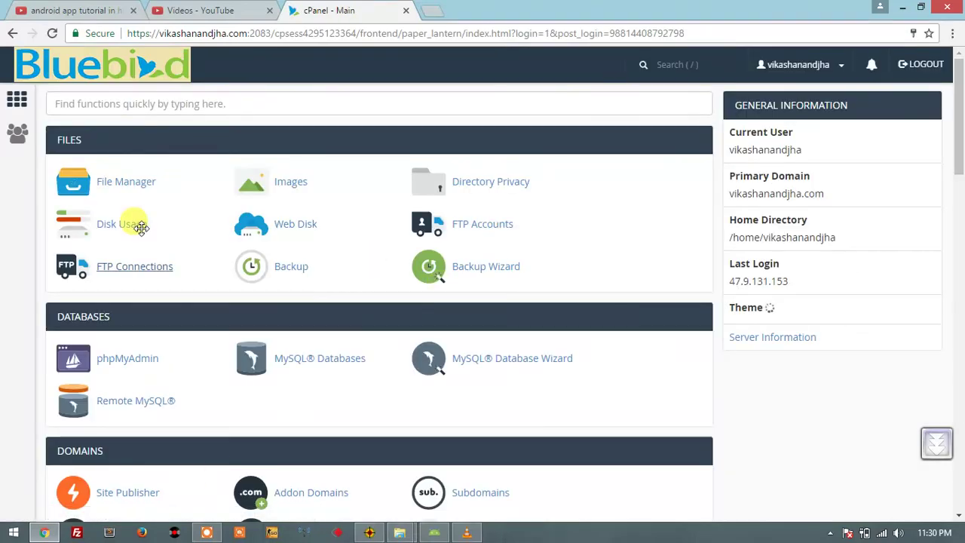
Mark phpMyAdmin, MySQL Databases, MySQL Database Wizard and Remote MySQL with red arrows in the recorder's drawing mode, and clear the arrows.
{"action": "left_click", "coordinate": [149, 190]}
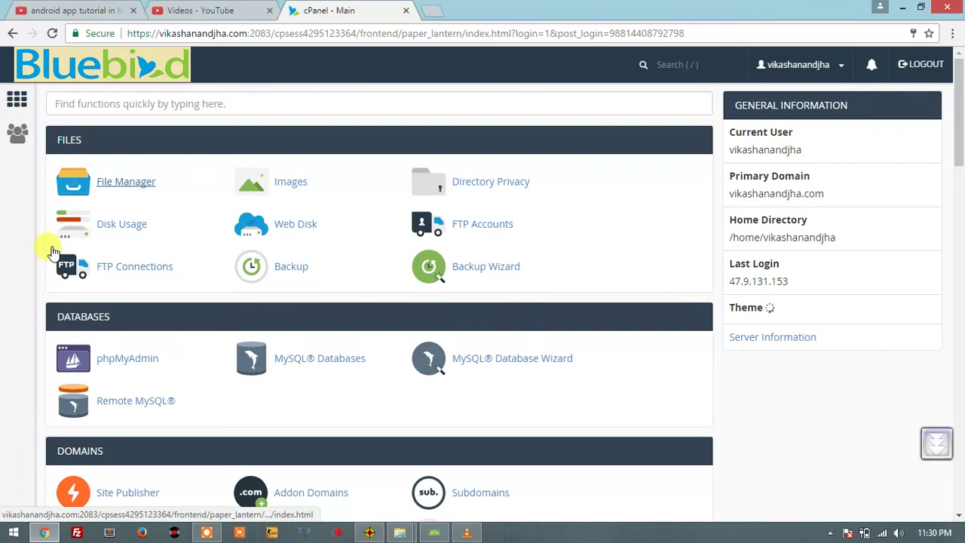
{"action": "scroll", "coordinate": [50, 250], "scroll_direction": "down", "scroll_amount": 2}
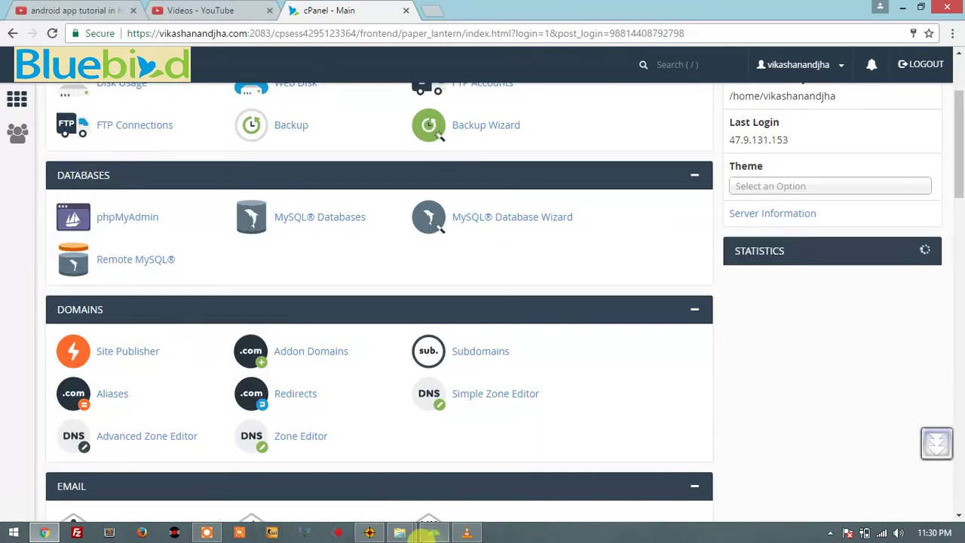
{"action": "left_click", "coordinate": [206, 533]}
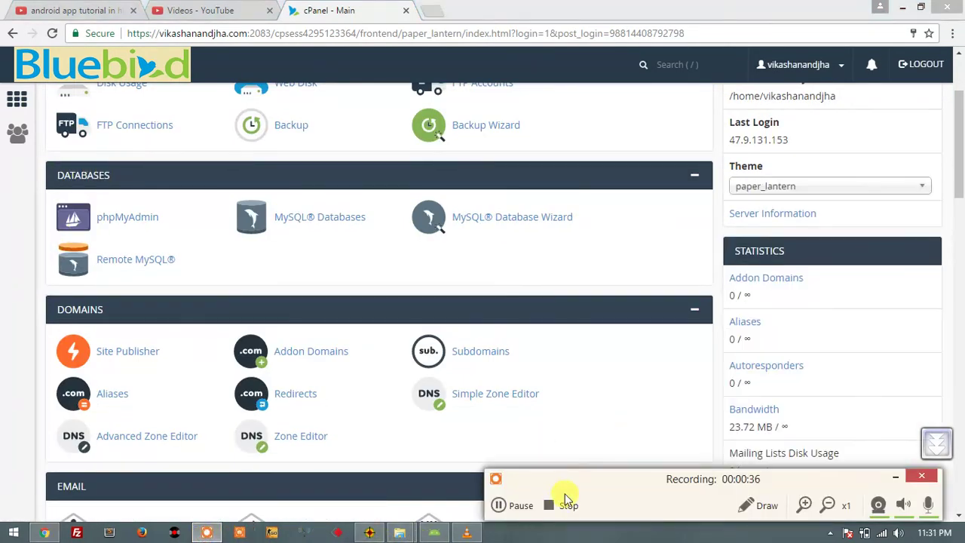
{"action": "left_click", "coordinate": [763, 504]}
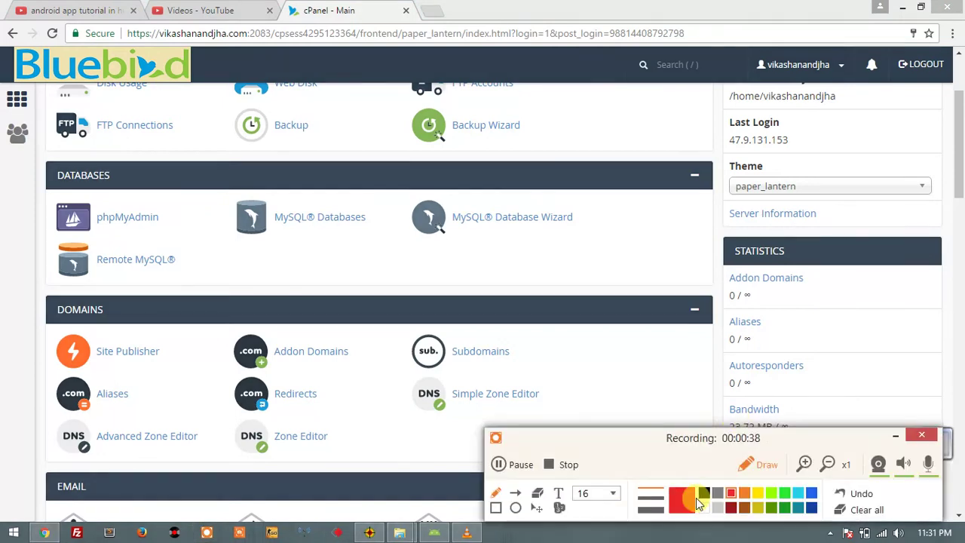
{"action": "left_click", "coordinate": [516, 494]}
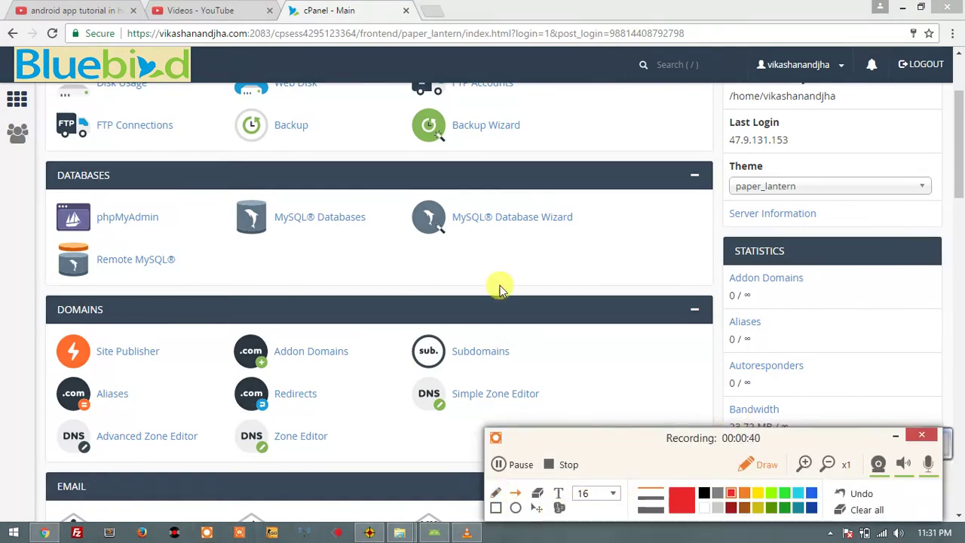
{"action": "left_click_drag", "start_coordinate": [17, 240], "coordinate": [76, 215]}
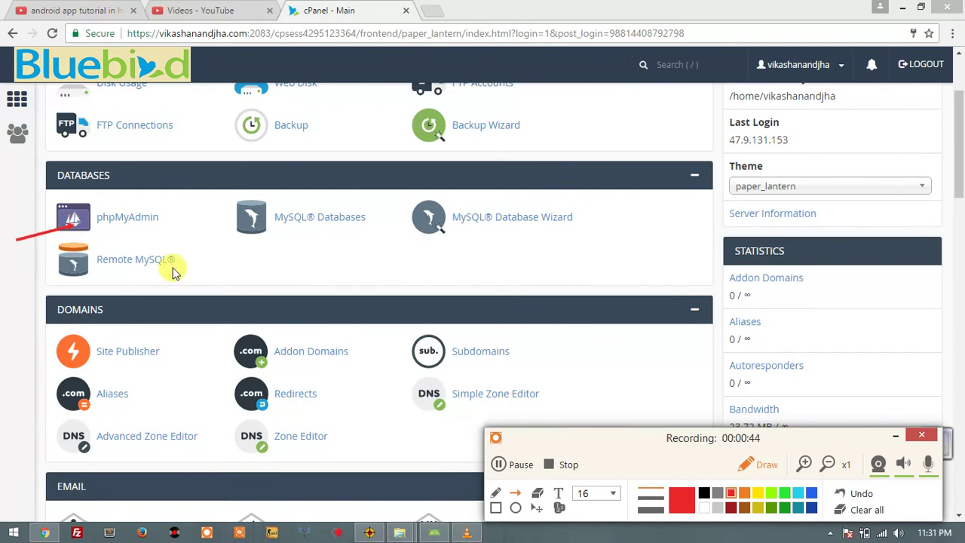
{"action": "left_click_drag", "start_coordinate": [239, 278], "coordinate": [288, 236]}
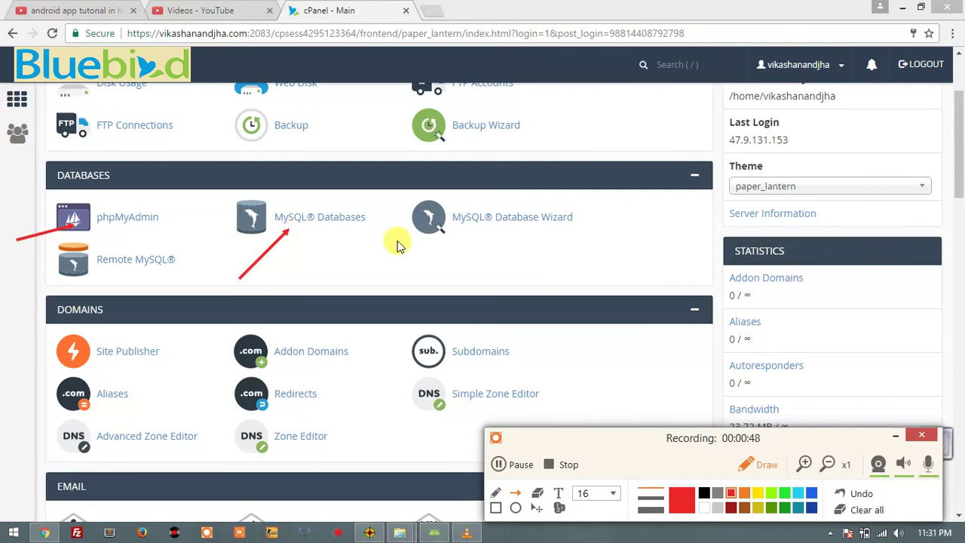
{"action": "left_click_drag", "start_coordinate": [370, 278], "coordinate": [431, 228]}
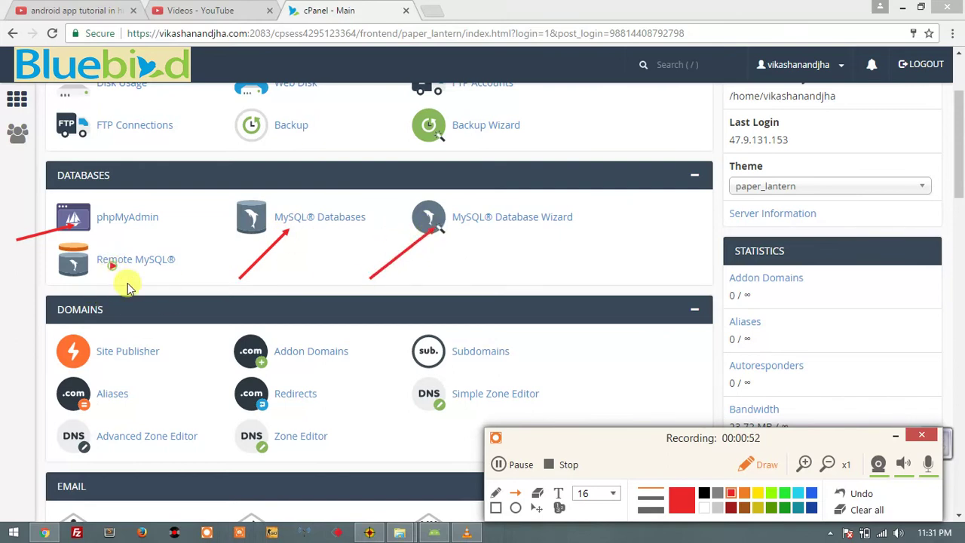
{"action": "left_click_drag", "start_coordinate": [111, 265], "coordinate": [117, 258]}
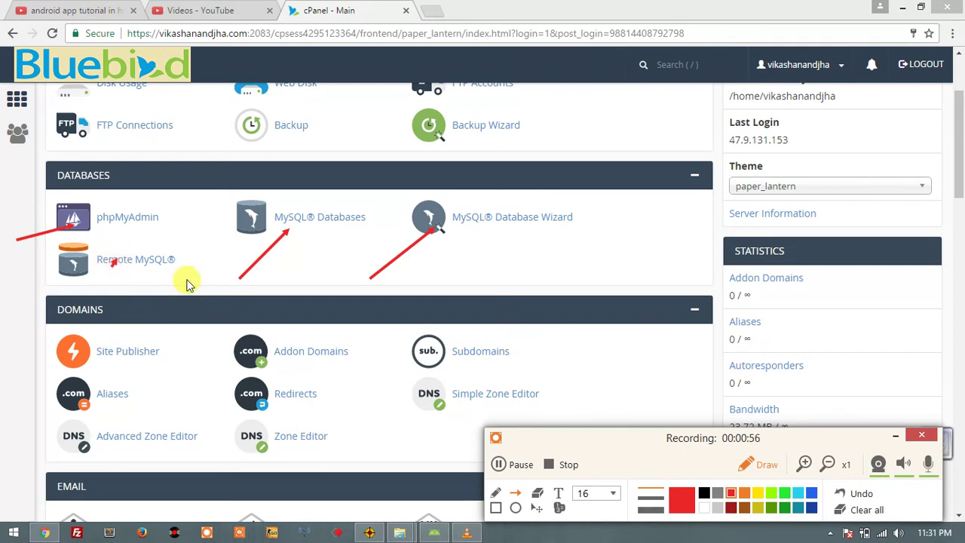
{"action": "left_click", "coordinate": [865, 516]}
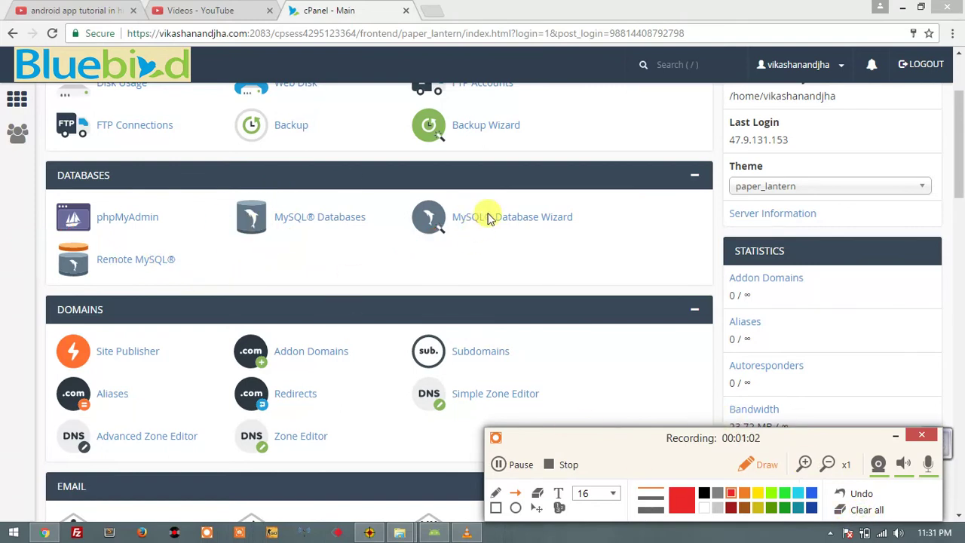
Highlight MySQL Database Wizard with a red arrow and an ellipse, clear both markings and leave drawing mode.
{"action": "left_click_drag", "start_coordinate": [413, 258], "coordinate": [505, 225]}
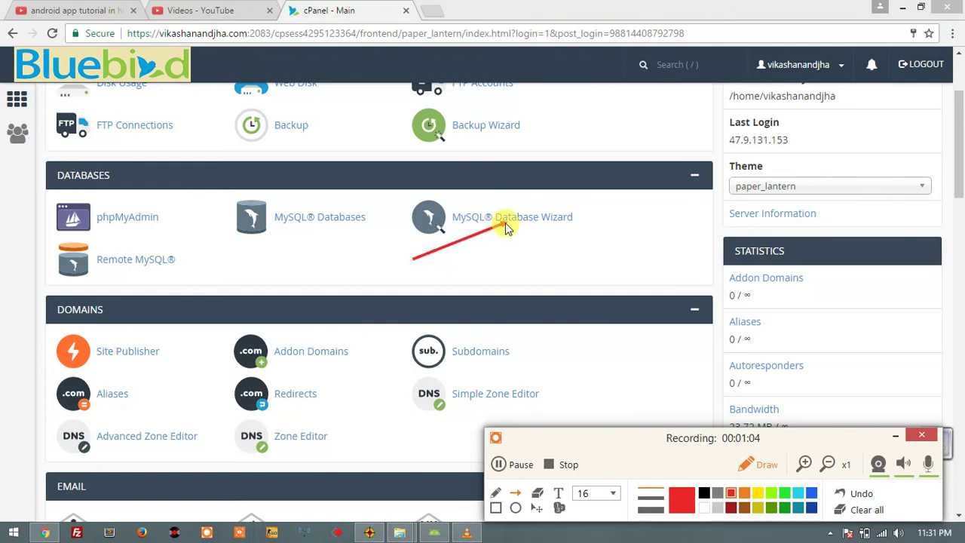
{"action": "left_click", "coordinate": [516, 508]}
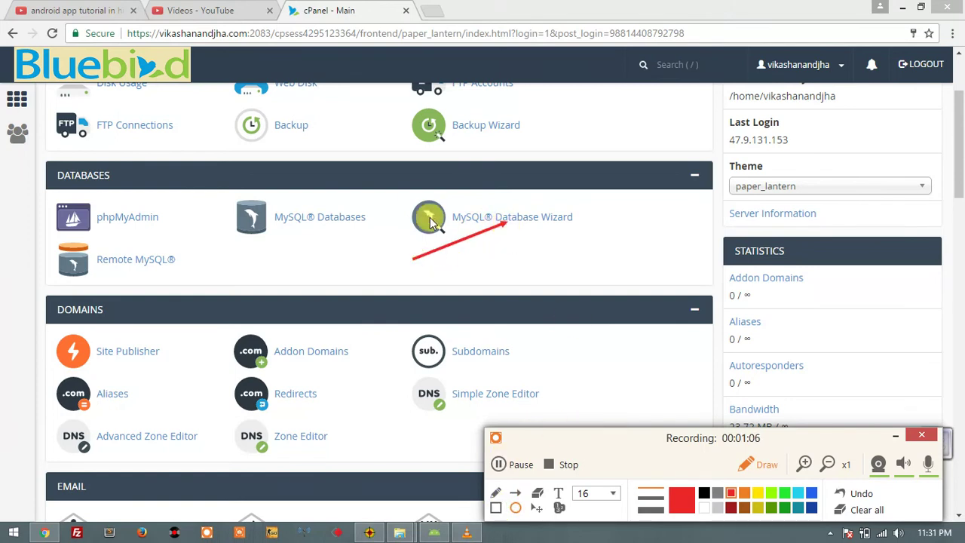
{"action": "mouse_move", "coordinate": [398, 199]}
{"action": "left_mouse_down"}
{"action": "mouse_move", "coordinate": [608, 265]}
{"action": "mouse_move", "coordinate": [611, 250]}
{"action": "left_mouse_up"}
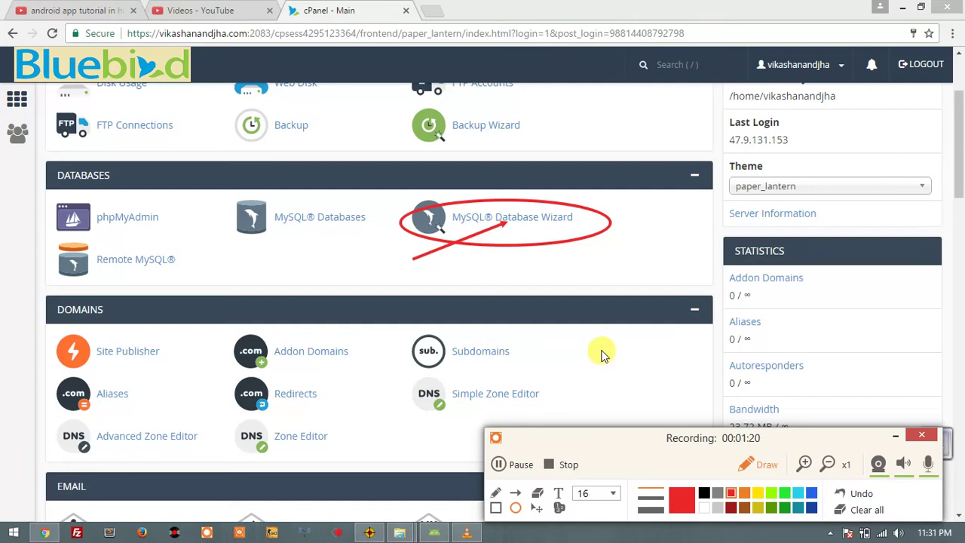
{"action": "left_click", "coordinate": [862, 511]}
{"action": "left_click", "coordinate": [747, 463]}
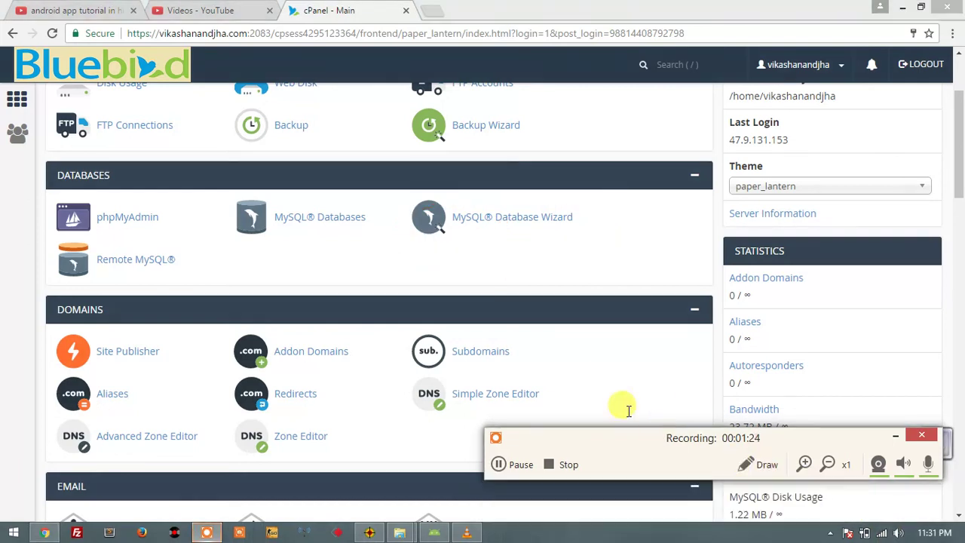
Create a new database named newdb with the MySQL Database Wizard.
{"action": "left_click", "coordinate": [504, 218]}
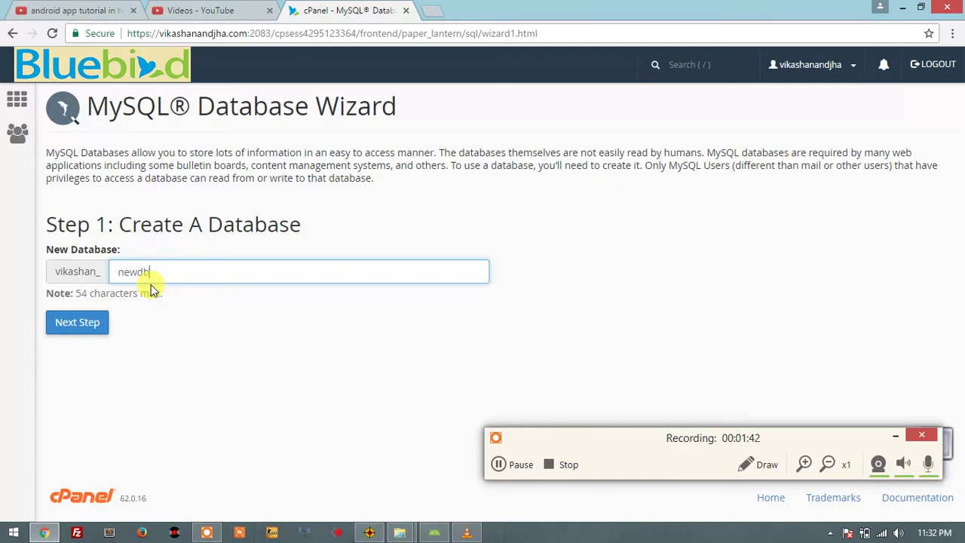
{"action": "left_click", "coordinate": [81, 324]}
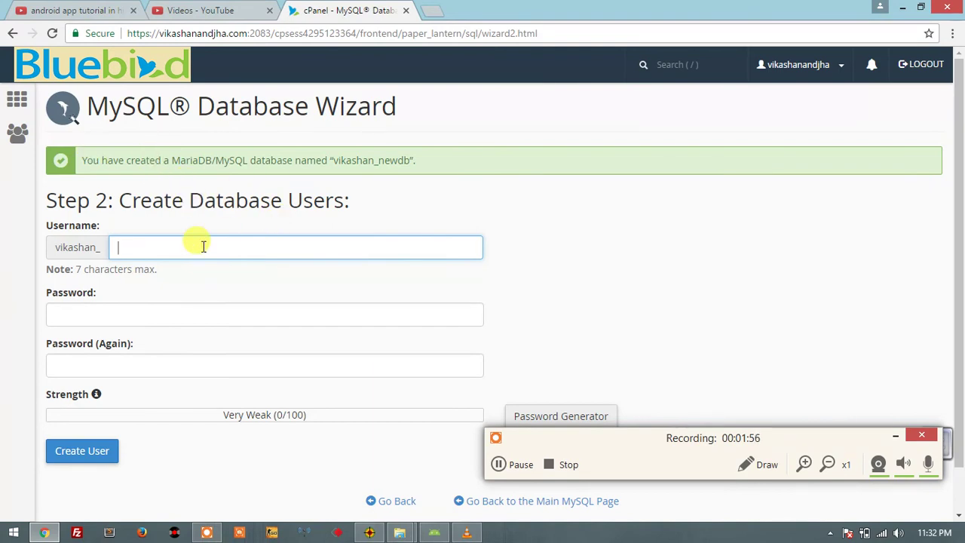
Enter the username for the new database user.
{"action": "type", "text": "vikash"}
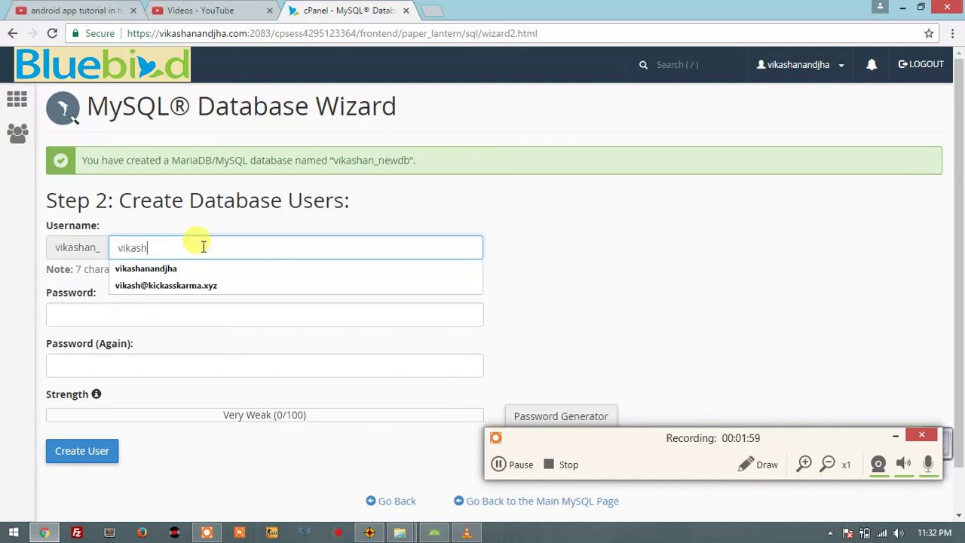
{"action": "key", "text": "Tab"}
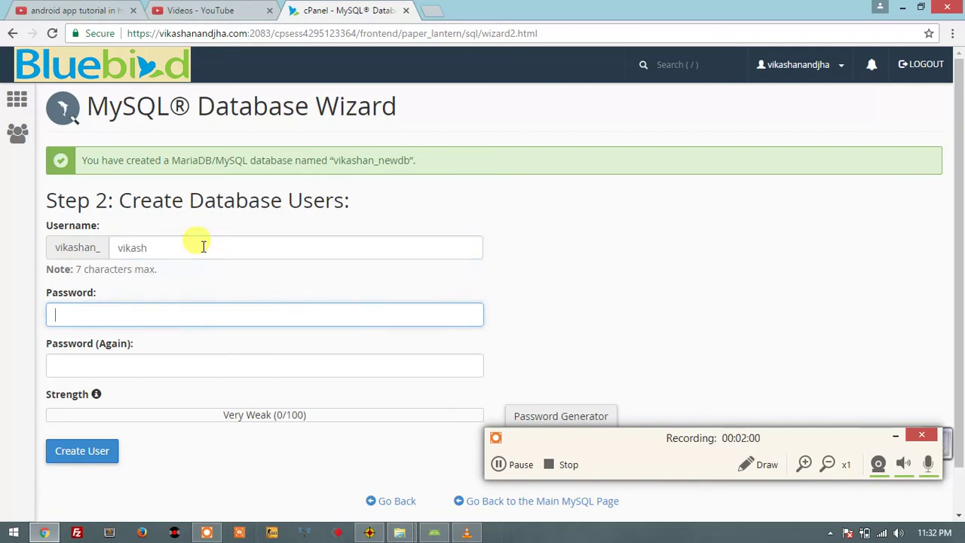
Move the recorder toolbar aside, point a red arrow at the Password Generator, clear it and leave drawing mode.
{"action": "left_click_drag", "start_coordinate": [776, 435], "coordinate": [784, 468]}
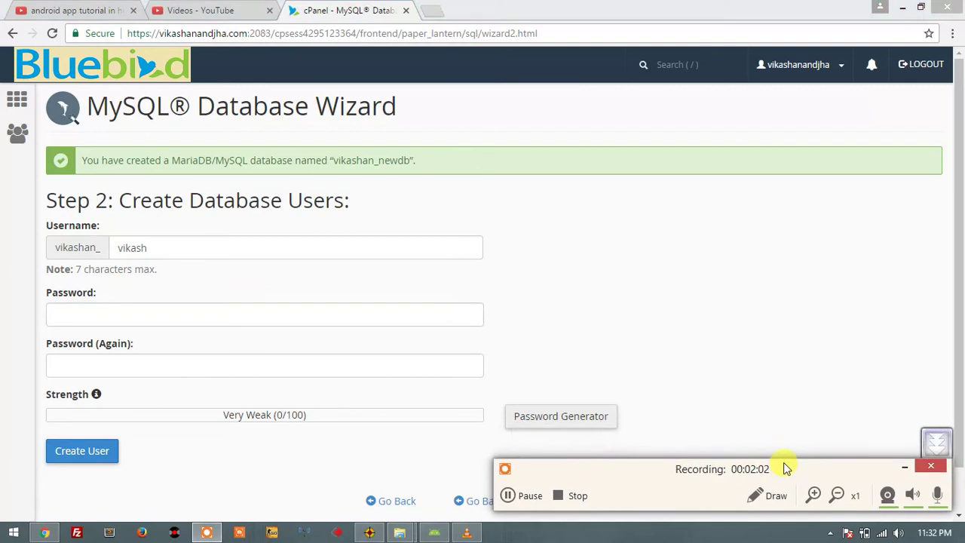
{"action": "left_click", "coordinate": [773, 495]}
{"action": "left_click", "coordinate": [524, 508]}
{"action": "mouse_move", "coordinate": [665, 450]}
{"action": "left_mouse_down"}
{"action": "mouse_move", "coordinate": [678, 231]}
{"action": "mouse_move", "coordinate": [707, 105]}
{"action": "mouse_move", "coordinate": [713, 117]}
{"action": "left_mouse_up"}
{"action": "left_click", "coordinate": [566, 165]}
{"action": "left_click_drag", "start_coordinate": [460, 456], "coordinate": [511, 437]}
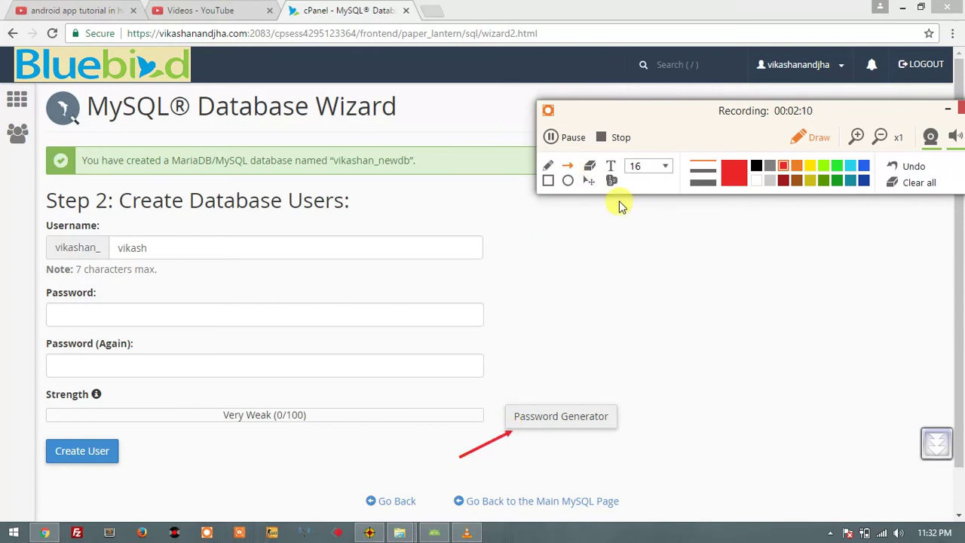
{"action": "left_click", "coordinate": [912, 184]}
{"action": "left_click", "coordinate": [806, 136]}
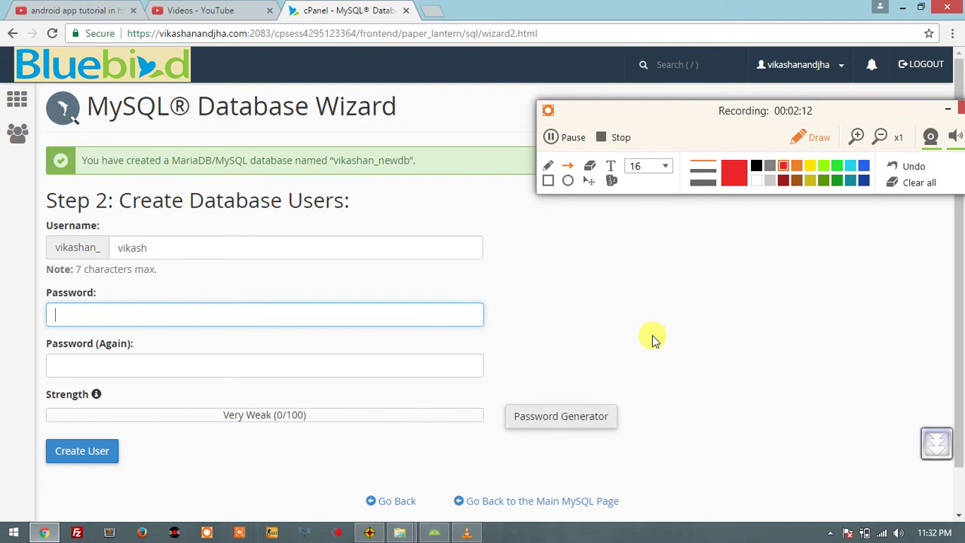
Generate a password, acknowledge it as copied to a safe place, use it for both password fields and create the database user.
{"action": "left_click", "coordinate": [534, 419]}
{"action": "left_click", "coordinate": [436, 235]}
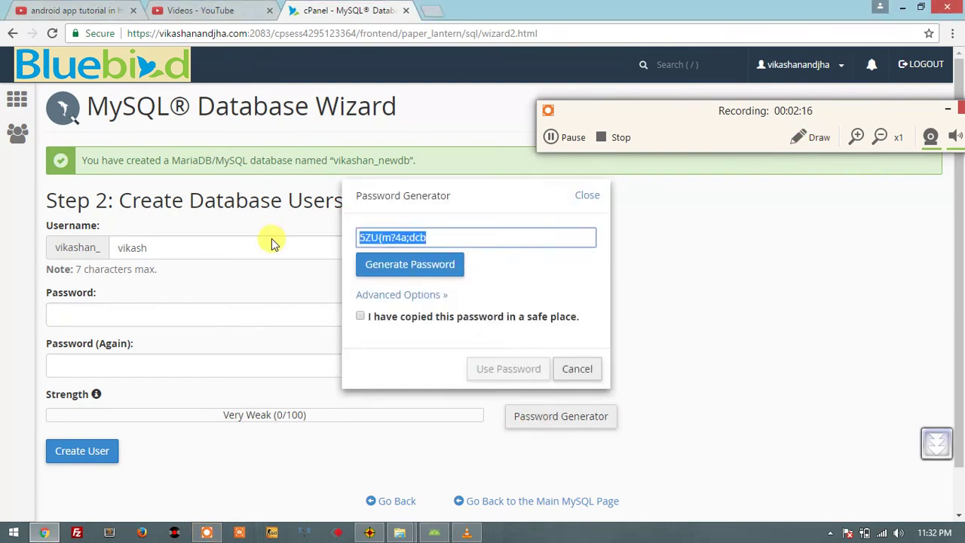
{"action": "left_click", "coordinate": [362, 316]}
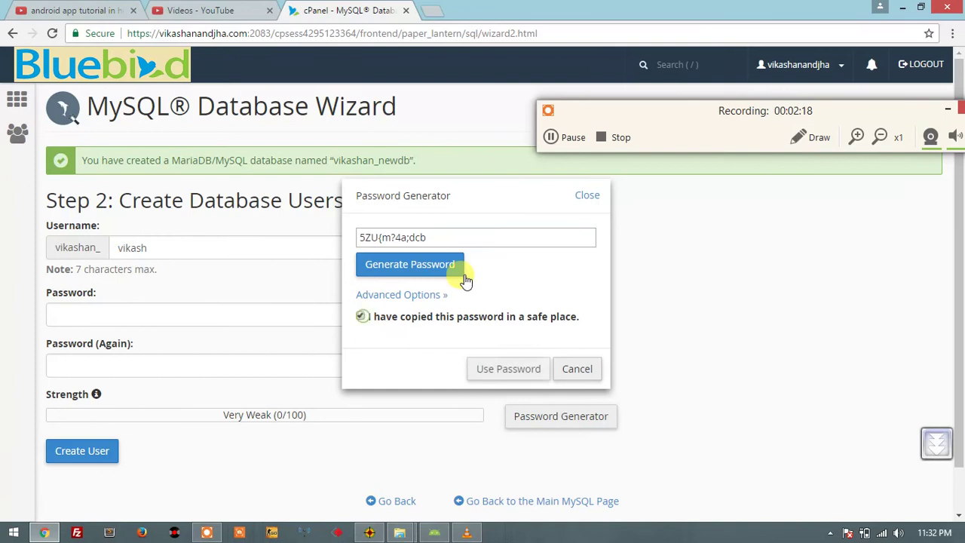
{"action": "left_click_drag", "start_coordinate": [435, 234], "coordinate": [358, 236]}
{"action": "left_click", "coordinate": [491, 368]}
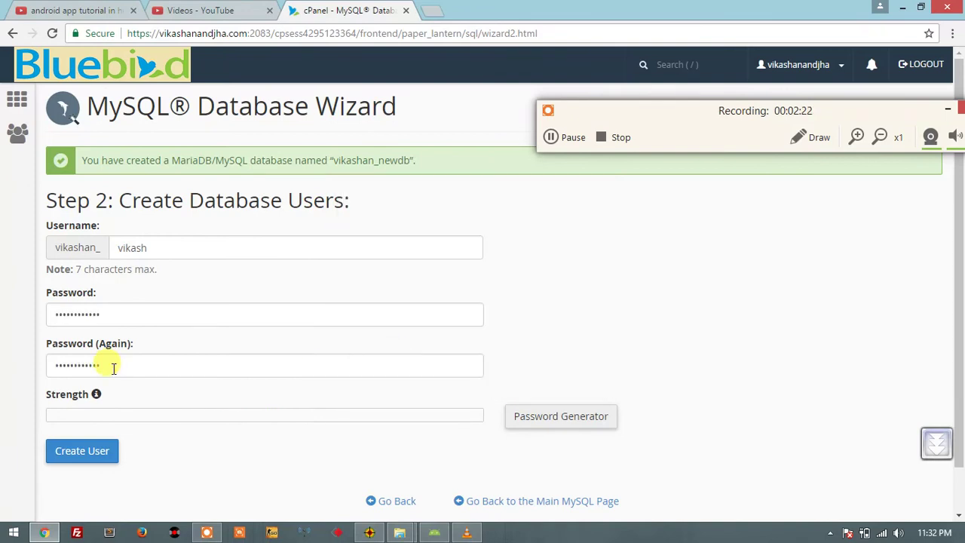
{"action": "left_click", "coordinate": [571, 282]}
{"action": "scroll", "coordinate": [244, 401], "scroll_direction": "down", "scroll_amount": 1}
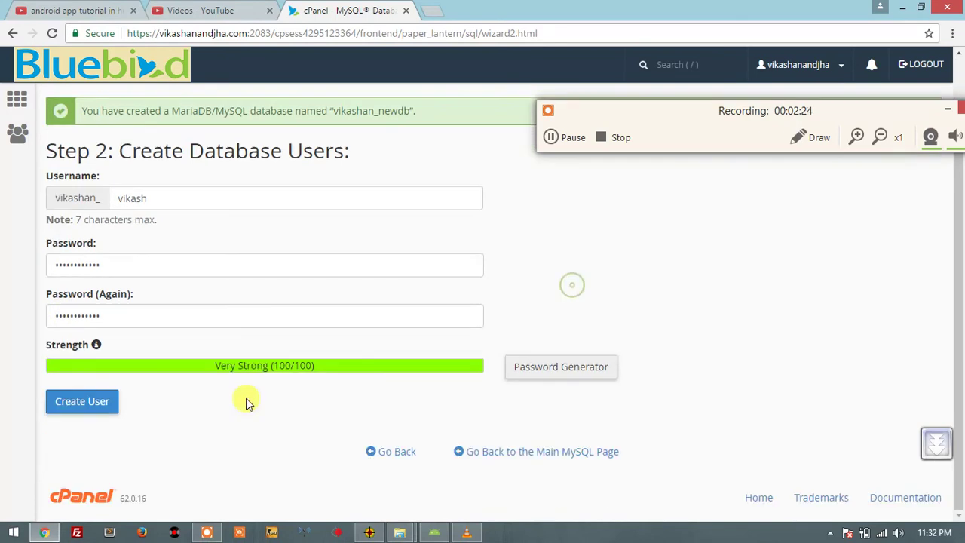
{"action": "left_click", "coordinate": [78, 407]}
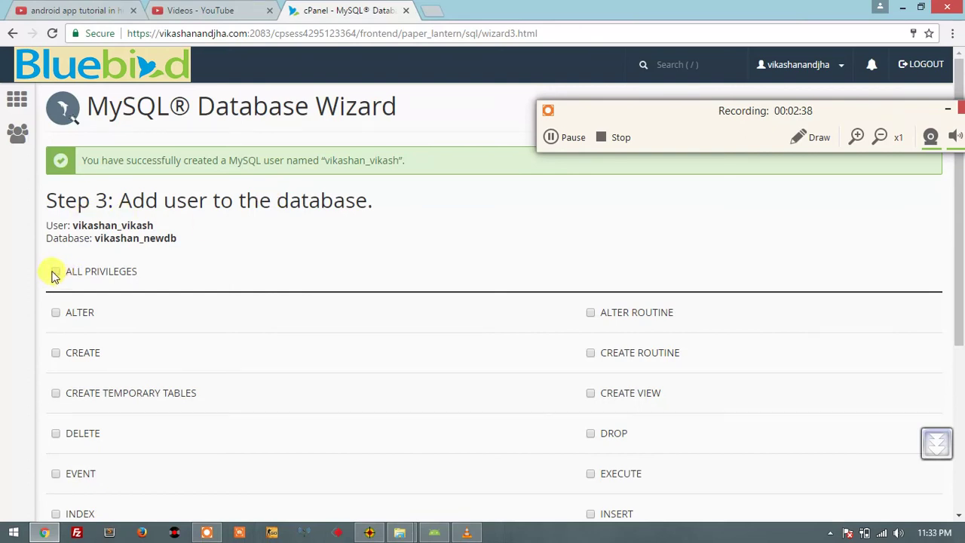
Grant the new user ALL PRIVILEGES on the newdb database and submit the assignment.
{"action": "scroll", "coordinate": [232, 252], "scroll_direction": "down", "scroll_amount": 2}
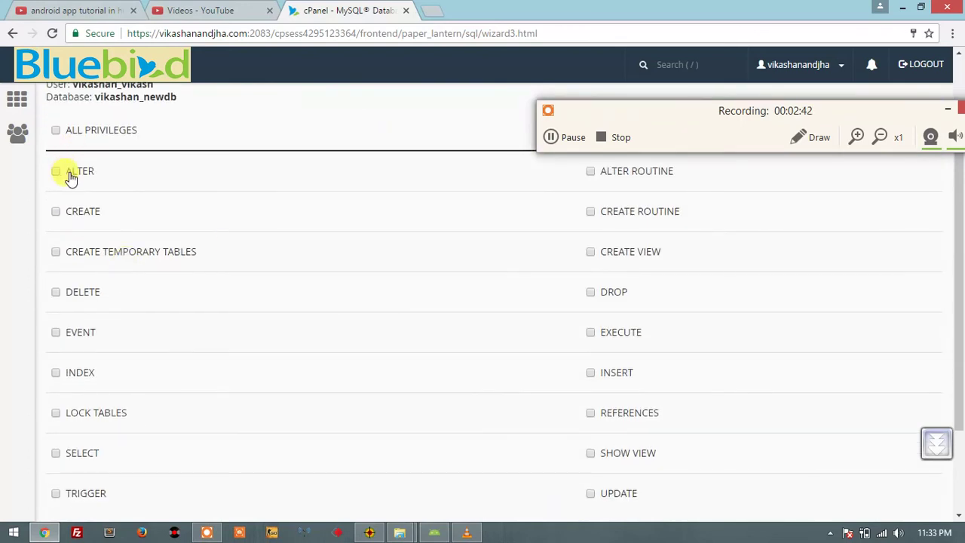
{"action": "left_click", "coordinate": [56, 130]}
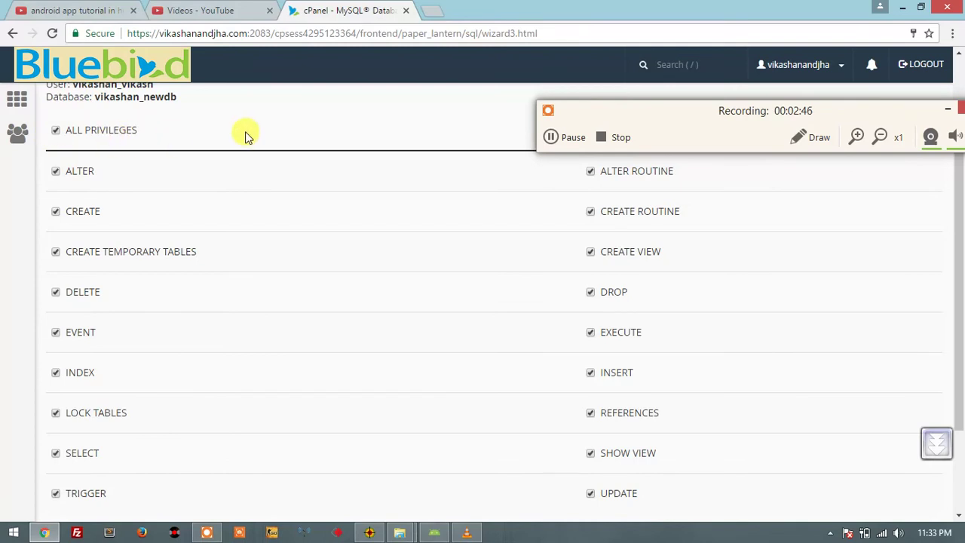
{"action": "scroll", "coordinate": [243, 134], "scroll_direction": "up", "scroll_amount": 1}
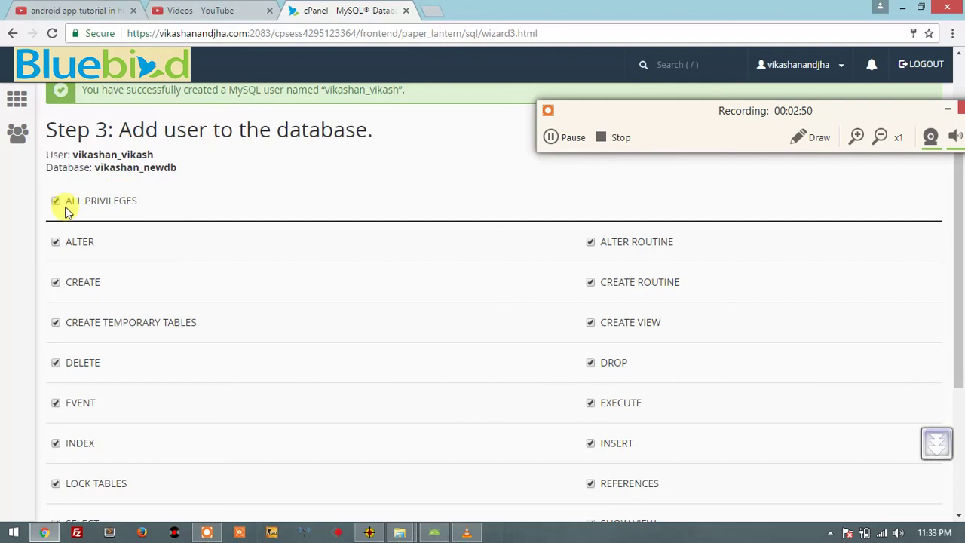
{"action": "scroll", "coordinate": [250, 186], "scroll_direction": "up", "scroll_amount": 1}
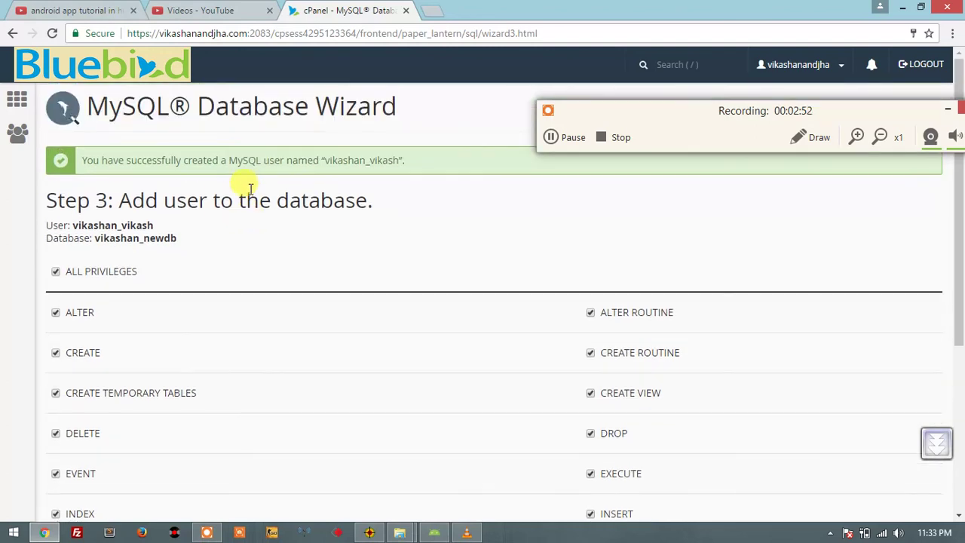
{"action": "scroll", "coordinate": [250, 188], "scroll_direction": "down", "scroll_amount": 4}
{"action": "left_click", "coordinate": [80, 413]}
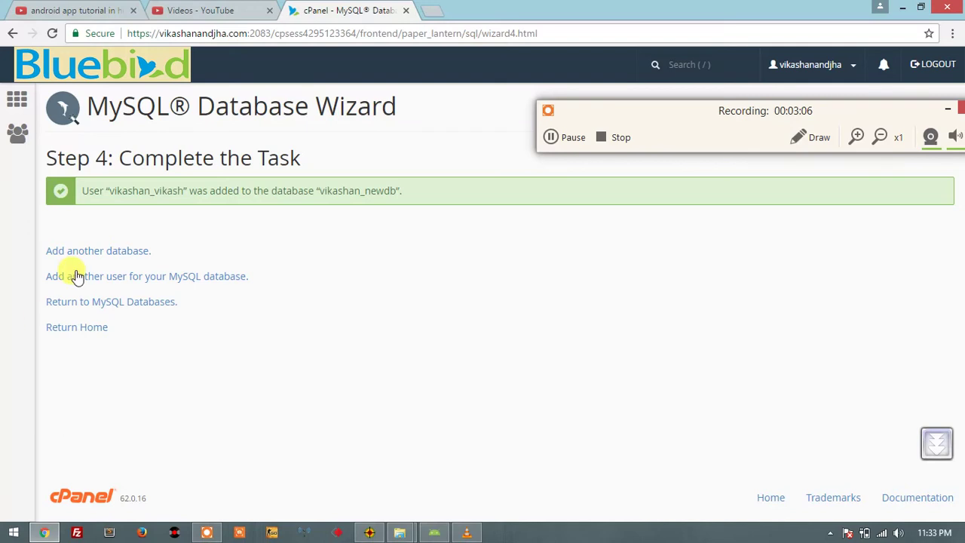
Frame the wizard's completion message with a red rectangle in the recorder's drawing mode.
{"action": "left_click", "coordinate": [807, 138]}
{"action": "left_click", "coordinate": [548, 181]}
{"action": "mouse_move", "coordinate": [88, 163]}
{"action": "left_mouse_down"}
{"action": "mouse_move", "coordinate": [410, 209]}
{"action": "mouse_move", "coordinate": [418, 223]}
{"action": "left_mouse_up"}
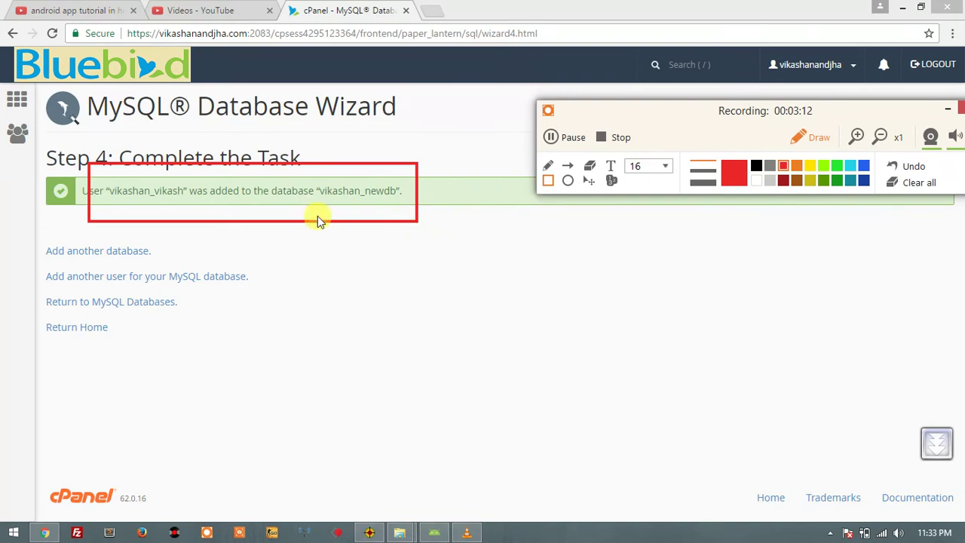
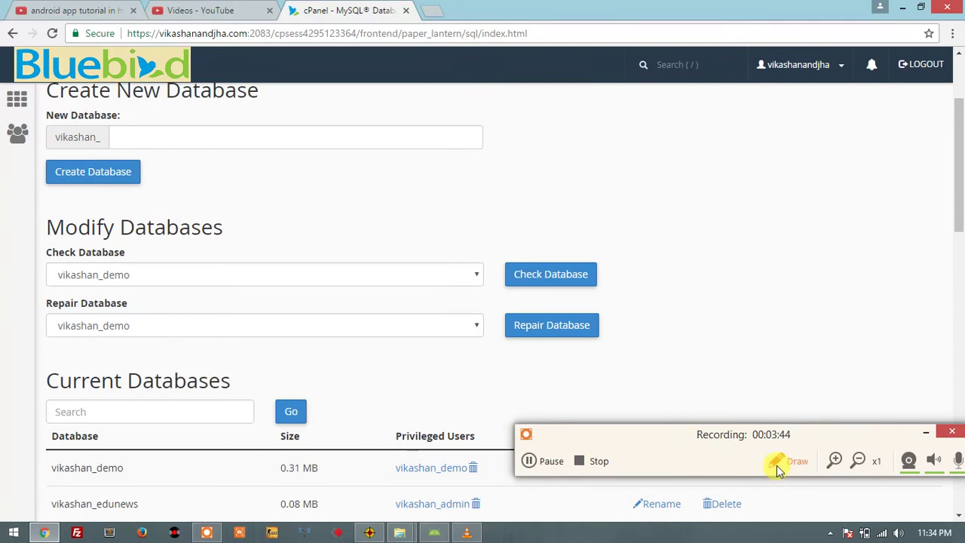
Circle the Create New Database form with a red ellipse in the recorder's drawing mode and clear the mark.
{"action": "left_click", "coordinate": [777, 464]}
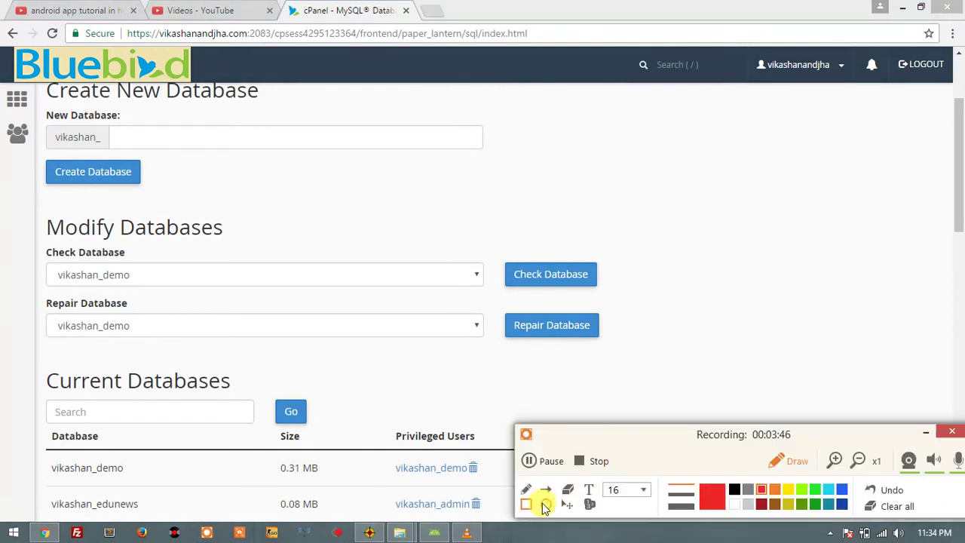
{"action": "left_click", "coordinate": [546, 504]}
{"action": "mouse_move", "coordinate": [38, 91]}
{"action": "left_mouse_down"}
{"action": "mouse_move", "coordinate": [302, 196]}
{"action": "mouse_move", "coordinate": [490, 198]}
{"action": "mouse_move", "coordinate": [171, 220]}
{"action": "mouse_move", "coordinate": [211, 201]}
{"action": "mouse_move", "coordinate": [144, 190]}
{"action": "left_mouse_up"}
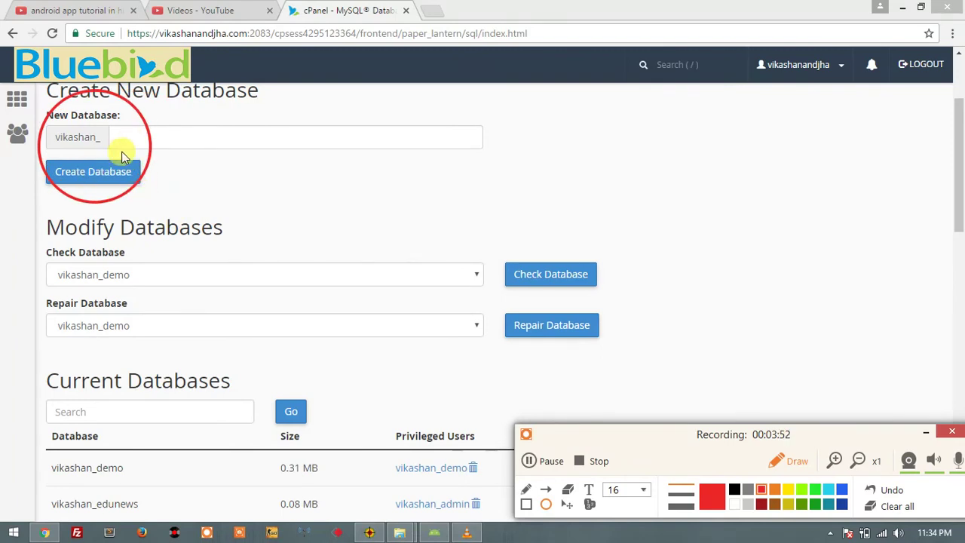
{"action": "left_click", "coordinate": [871, 506]}
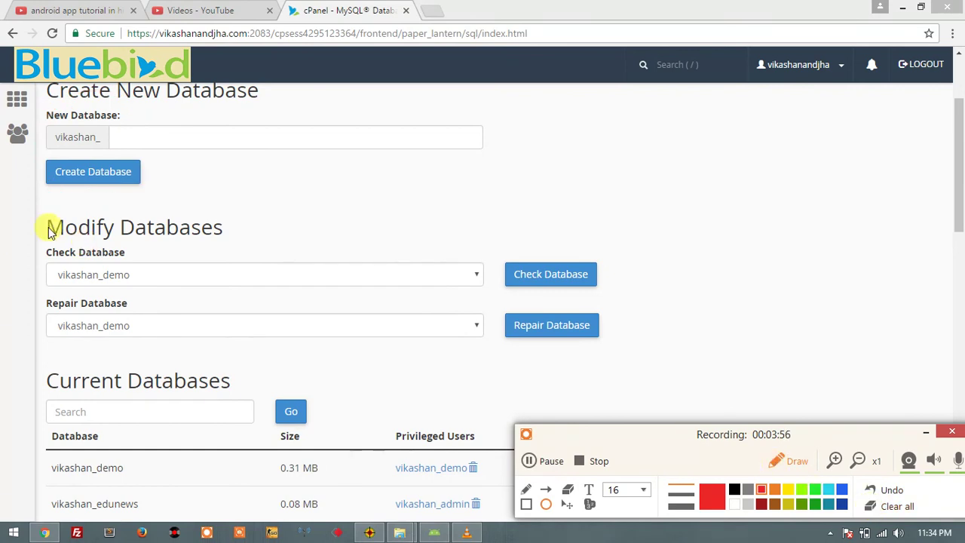
Mark the Modify Databases section with a red ellipse and a red rectangle, clearing each mark, and leave drawing mode.
{"action": "mouse_move", "coordinate": [38, 222]}
{"action": "left_mouse_down"}
{"action": "mouse_move", "coordinate": [534, 375]}
{"action": "mouse_move", "coordinate": [188, 320]}
{"action": "left_mouse_up"}
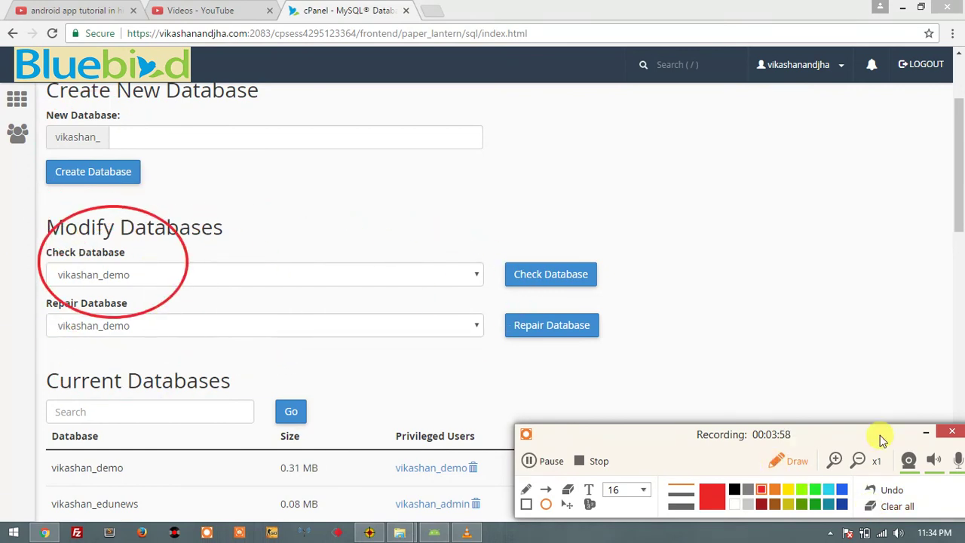
{"action": "left_click", "coordinate": [876, 510]}
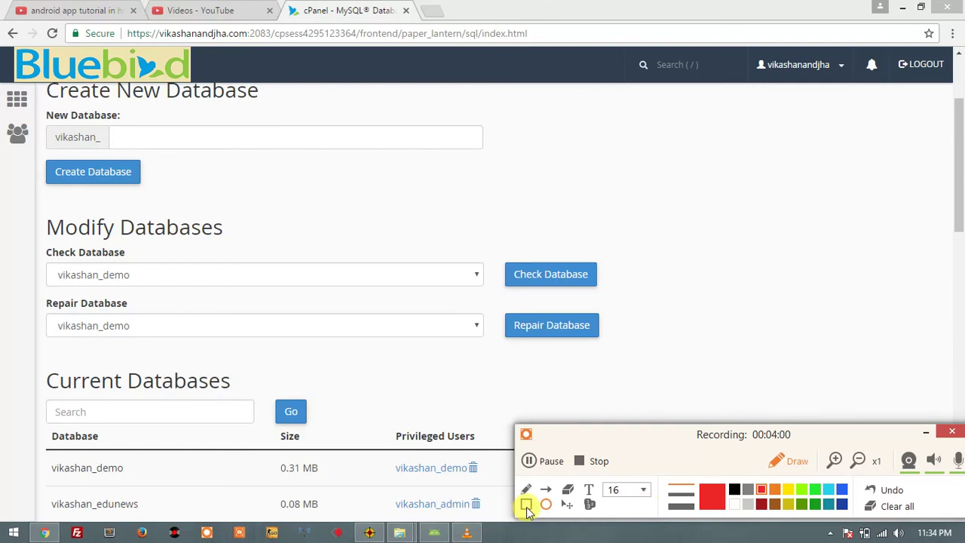
{"action": "left_click", "coordinate": [526, 504]}
{"action": "mouse_move", "coordinate": [23, 214]}
{"action": "left_mouse_down"}
{"action": "mouse_move", "coordinate": [209, 410]}
{"action": "mouse_move", "coordinate": [642, 351]}
{"action": "mouse_move", "coordinate": [650, 370]}
{"action": "left_mouse_up"}
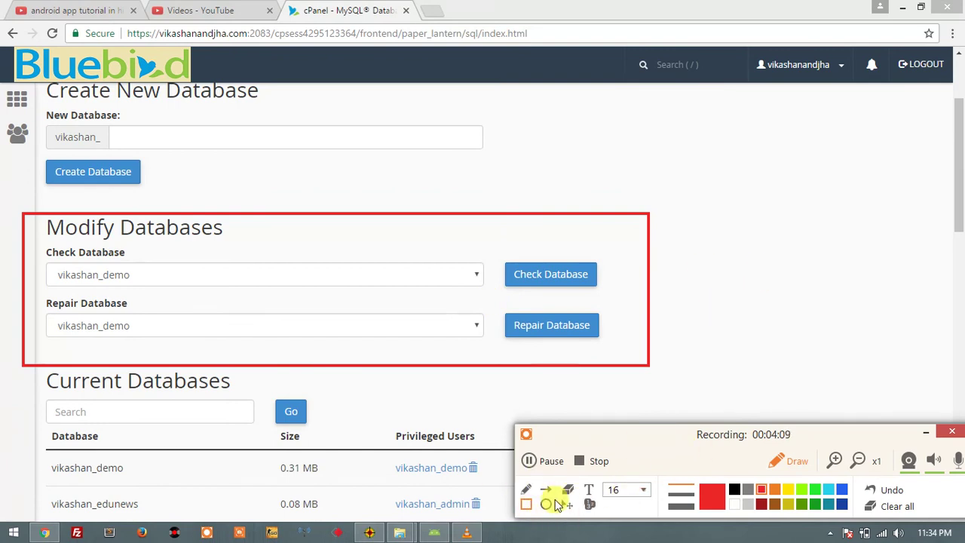
{"action": "left_click", "coordinate": [890, 508]}
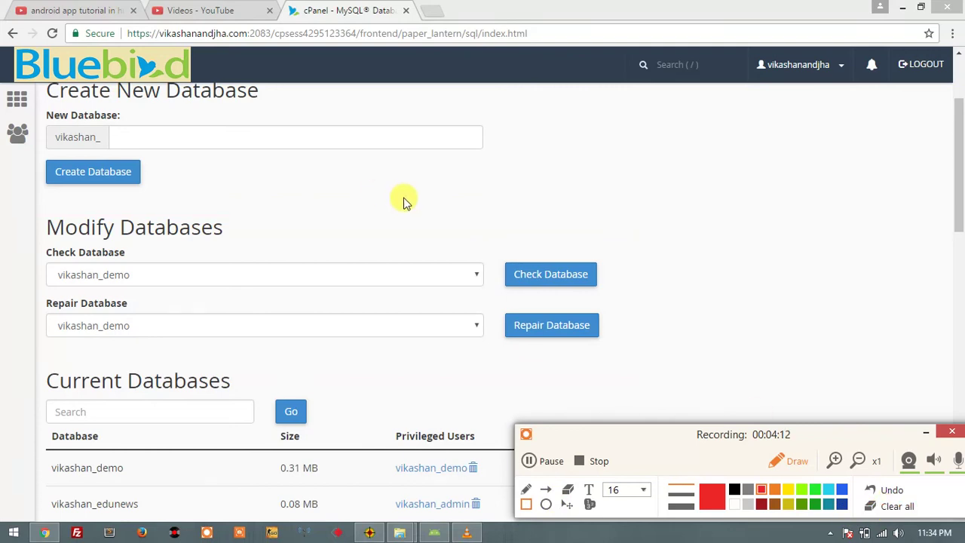
{"action": "left_click", "coordinate": [789, 460]}
Frame the Current Databases table and each entry of its first row with red rectangles, clear them and leave drawing mode.
{"action": "scroll", "coordinate": [956, 219], "scroll_direction": "down", "scroll_amount": 4}
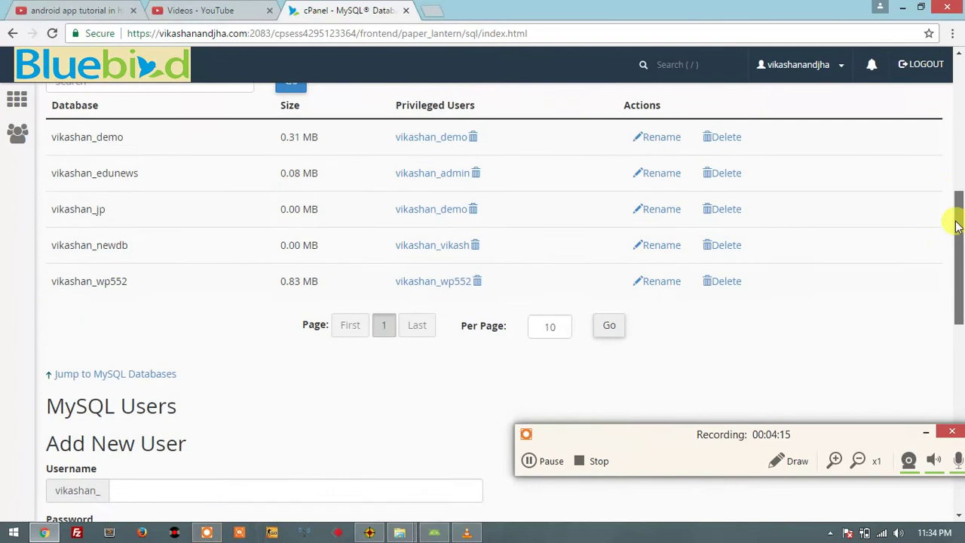
{"action": "scroll", "coordinate": [955, 219], "scroll_direction": "up", "scroll_amount": 1}
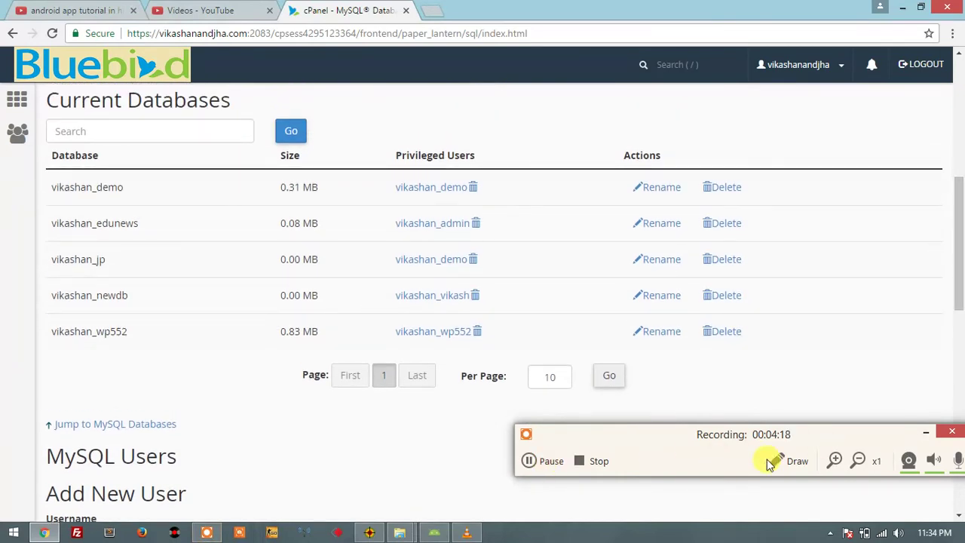
{"action": "left_click", "coordinate": [786, 460]}
{"action": "left_click", "coordinate": [526, 504]}
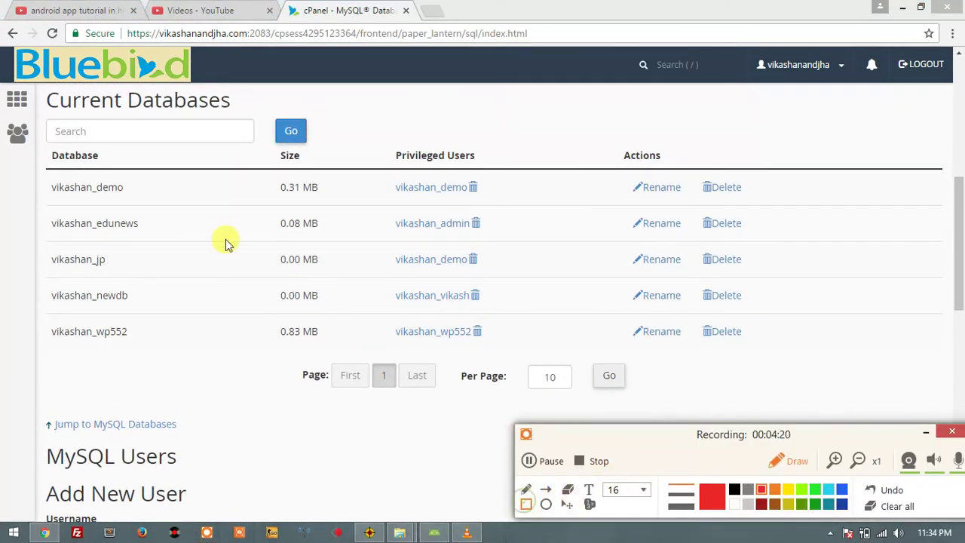
{"action": "mouse_move", "coordinate": [37, 140]}
{"action": "left_mouse_down"}
{"action": "mouse_move", "coordinate": [186, 327]}
{"action": "mouse_move", "coordinate": [790, 349]}
{"action": "mouse_move", "coordinate": [811, 372]}
{"action": "left_mouse_up"}
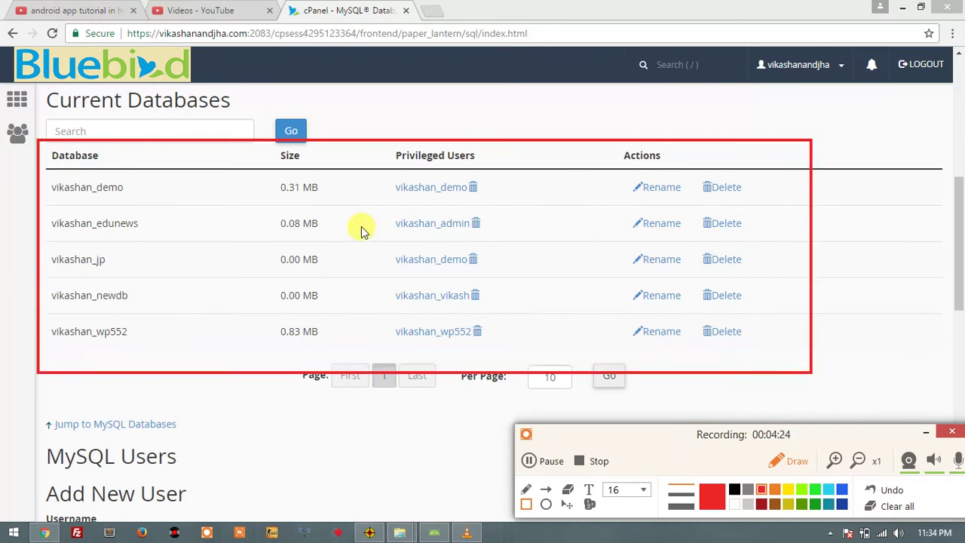
{"action": "mouse_move", "coordinate": [43, 176]}
{"action": "left_mouse_down"}
{"action": "mouse_move", "coordinate": [129, 211]}
{"action": "mouse_move", "coordinate": [150, 199]}
{"action": "left_mouse_up"}
{"action": "mouse_move", "coordinate": [271, 177]}
{"action": "left_mouse_down"}
{"action": "mouse_move", "coordinate": [291, 208]}
{"action": "mouse_move", "coordinate": [334, 205]}
{"action": "left_mouse_up"}
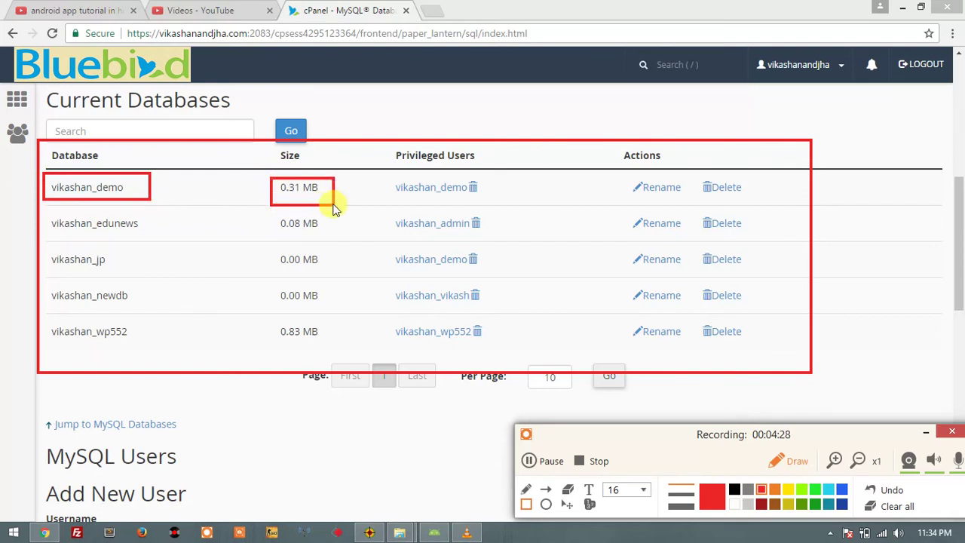
{"action": "mouse_move", "coordinate": [385, 154]}
{"action": "left_mouse_down"}
{"action": "mouse_move", "coordinate": [400, 221]}
{"action": "mouse_move", "coordinate": [497, 209]}
{"action": "left_mouse_up"}
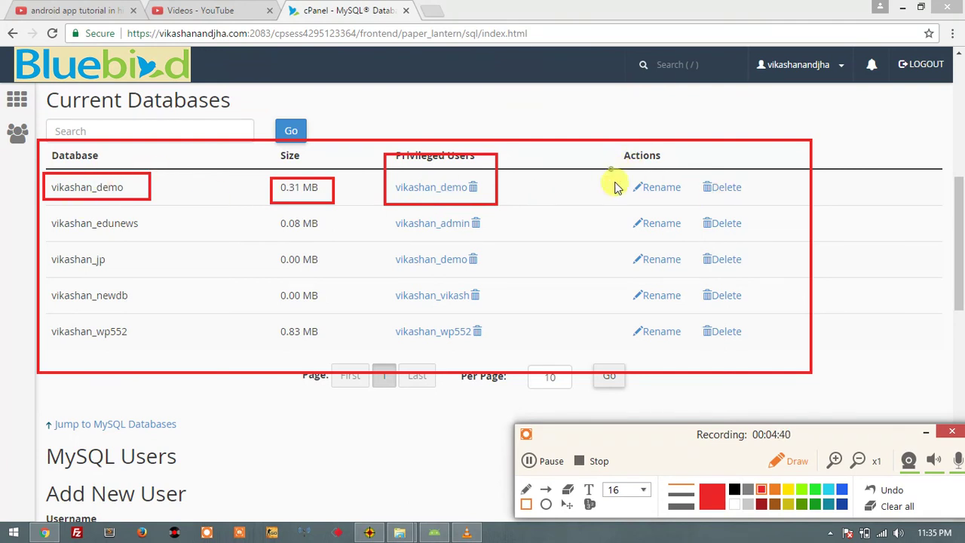
{"action": "left_click_drag", "start_coordinate": [610, 168], "coordinate": [689, 205]}
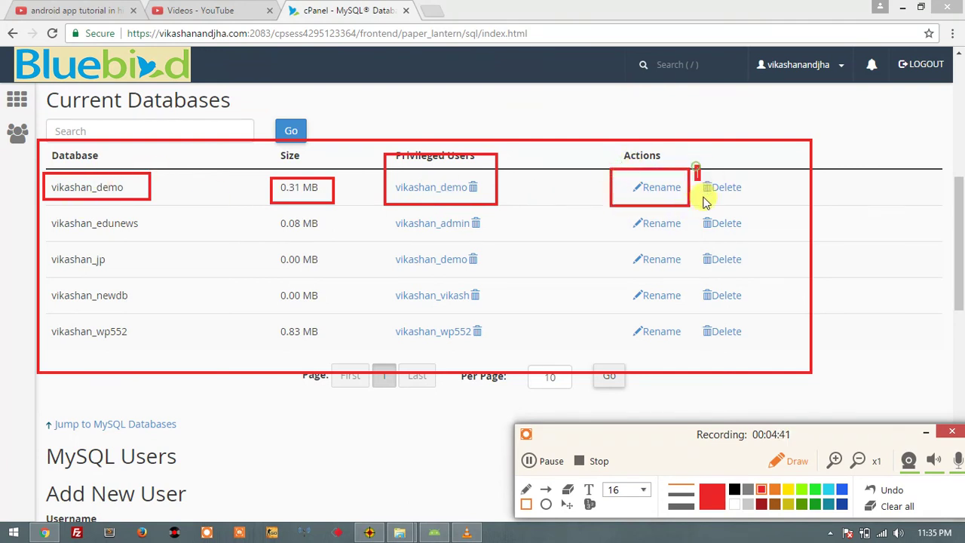
{"action": "left_click_drag", "start_coordinate": [696, 167], "coordinate": [751, 203]}
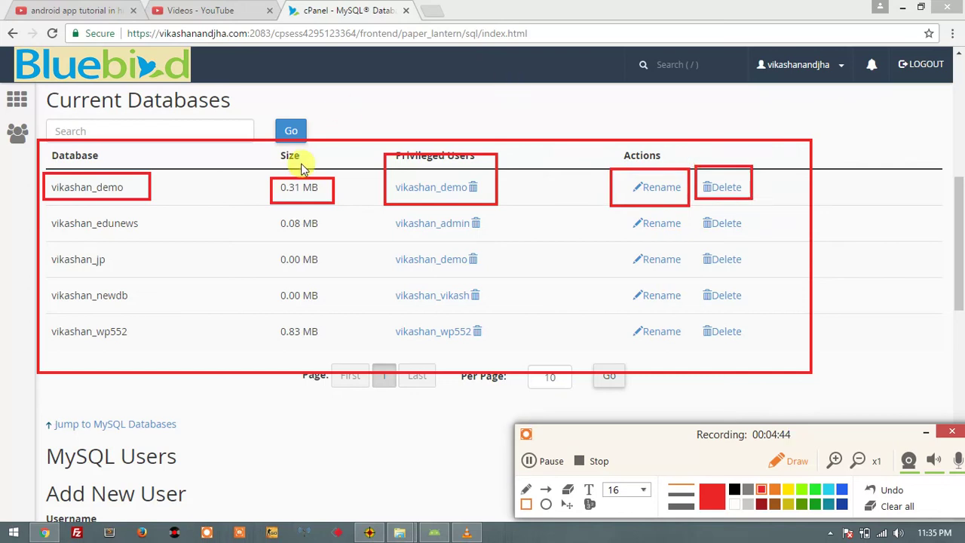
{"action": "left_click", "coordinate": [895, 507]}
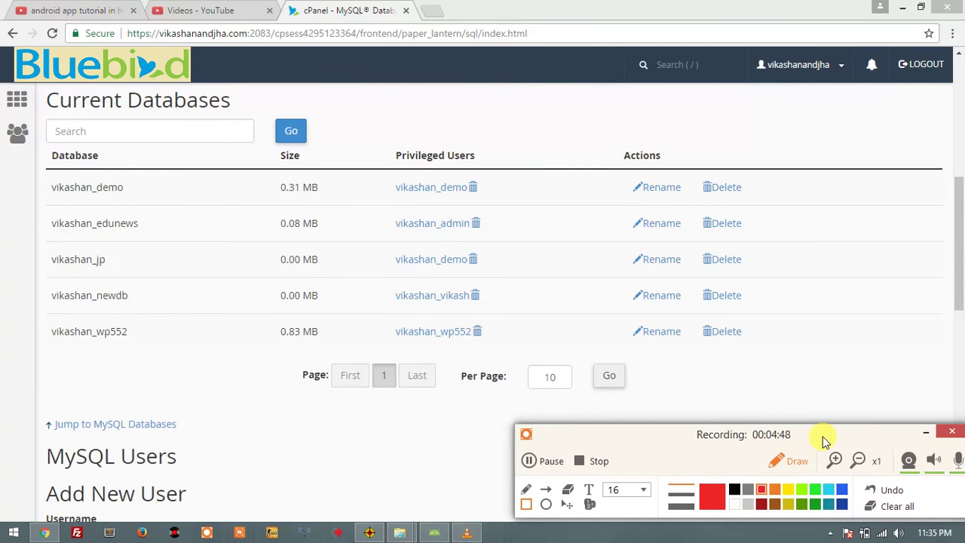
{"action": "left_click", "coordinate": [797, 460]}
Frame the whole Add New User form with a red rectangle in drawing mode and clear the drawing.
{"action": "left_click_drag", "start_coordinate": [958, 281], "coordinate": [956, 331]}
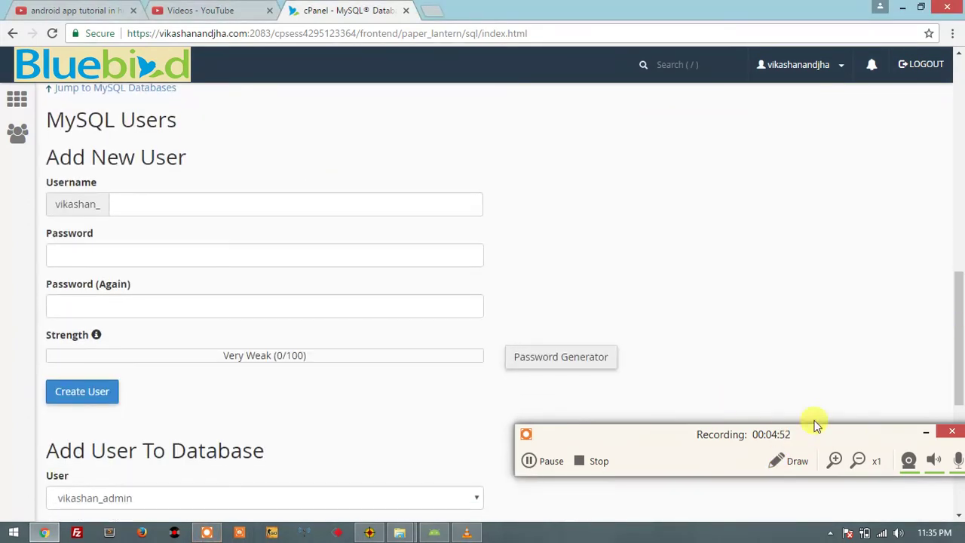
{"action": "left_click", "coordinate": [789, 460]}
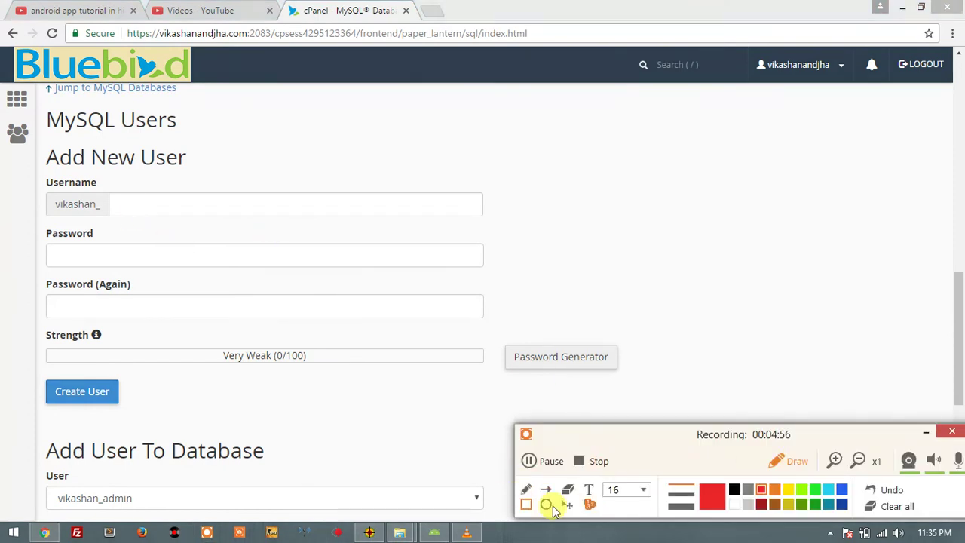
{"action": "left_click", "coordinate": [526, 504]}
{"action": "mouse_move", "coordinate": [36, 144]}
{"action": "left_mouse_down"}
{"action": "mouse_move", "coordinate": [65, 269]}
{"action": "mouse_move", "coordinate": [203, 367]}
{"action": "left_mouse_up"}
{"action": "mouse_move", "coordinate": [338, 381]}
{"action": "left_mouse_down"}
{"action": "mouse_move", "coordinate": [653, 366]}
{"action": "mouse_move", "coordinate": [581, 412]}
{"action": "mouse_move", "coordinate": [633, 409]}
{"action": "mouse_move", "coordinate": [650, 396]}
{"action": "mouse_move", "coordinate": [638, 413]}
{"action": "left_mouse_up"}
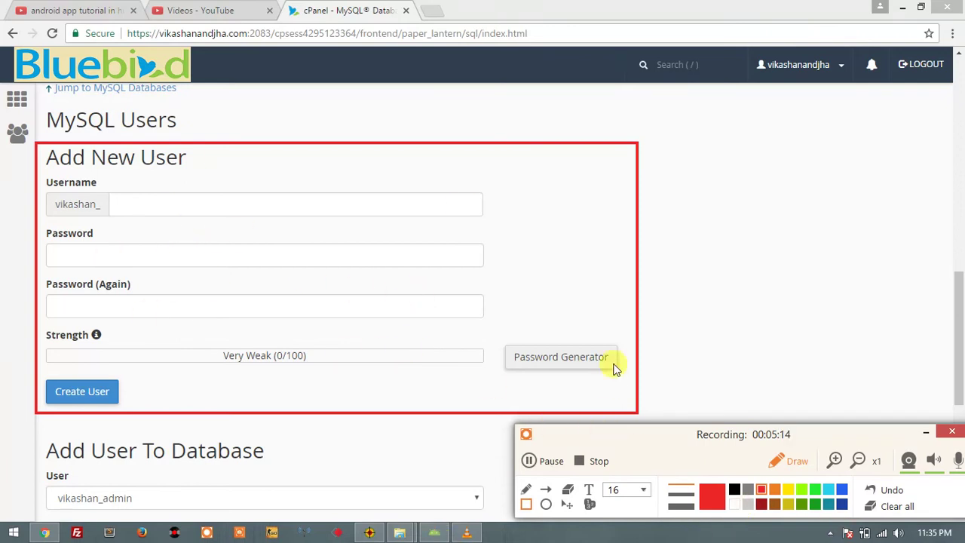
{"action": "left_click", "coordinate": [526, 504]}
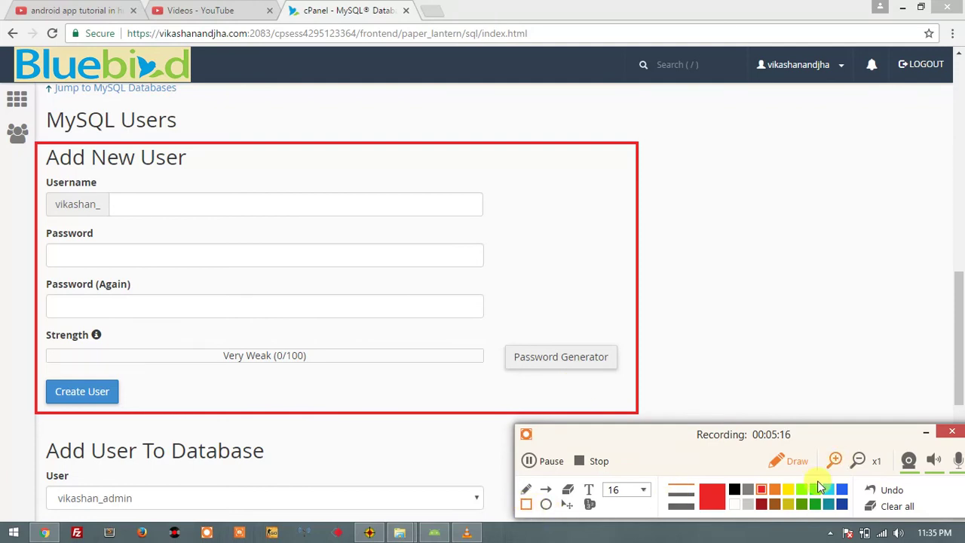
{"action": "left_click", "coordinate": [890, 509]}
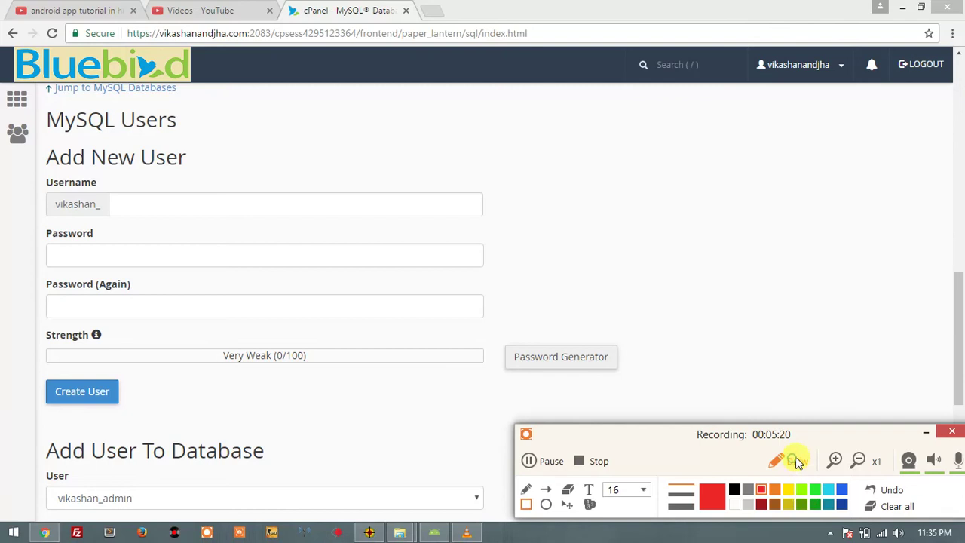
View the user choices under Add User To Database, point red arrows at the User and Database fields and clear them.
{"action": "scroll", "coordinate": [951, 407], "scroll_direction": "down", "scroll_amount": 5}
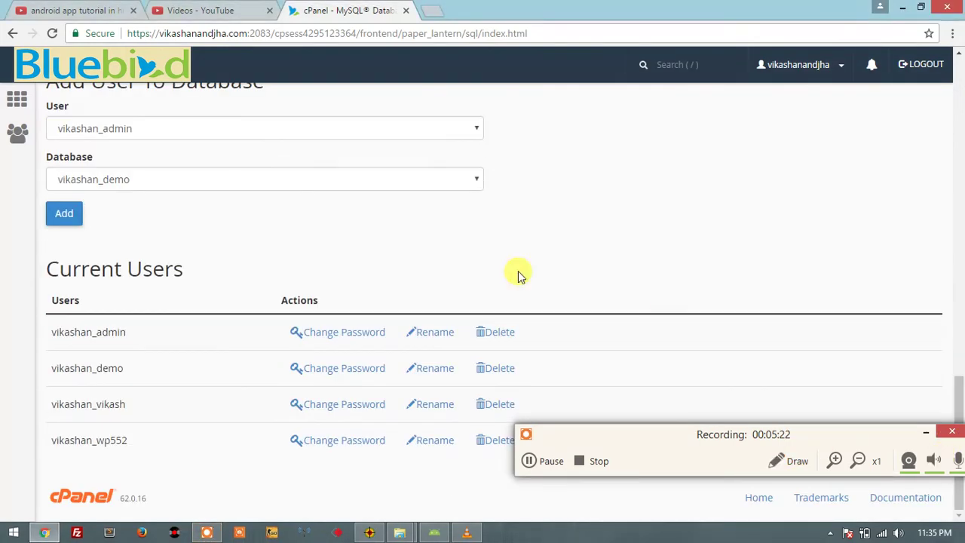
{"action": "left_click", "coordinate": [310, 130]}
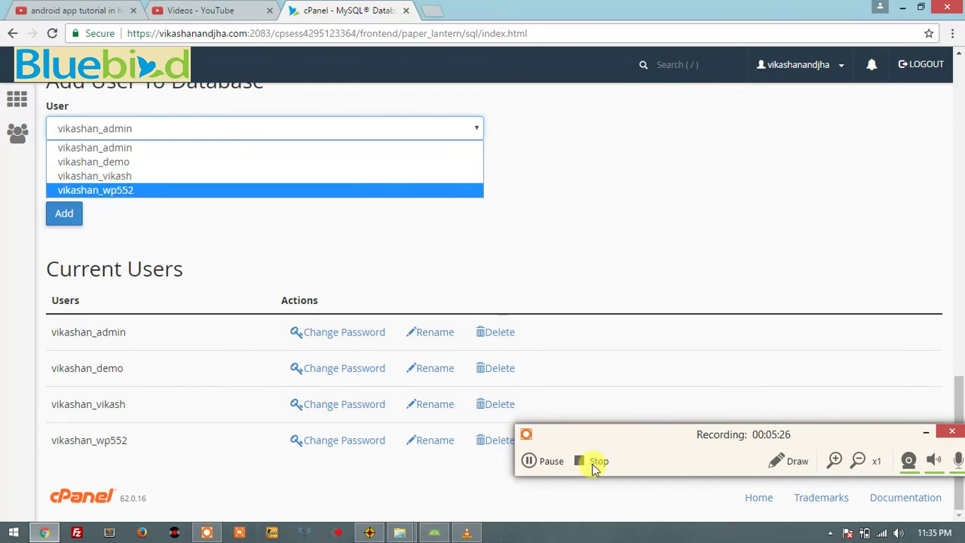
{"action": "left_click", "coordinate": [784, 461]}
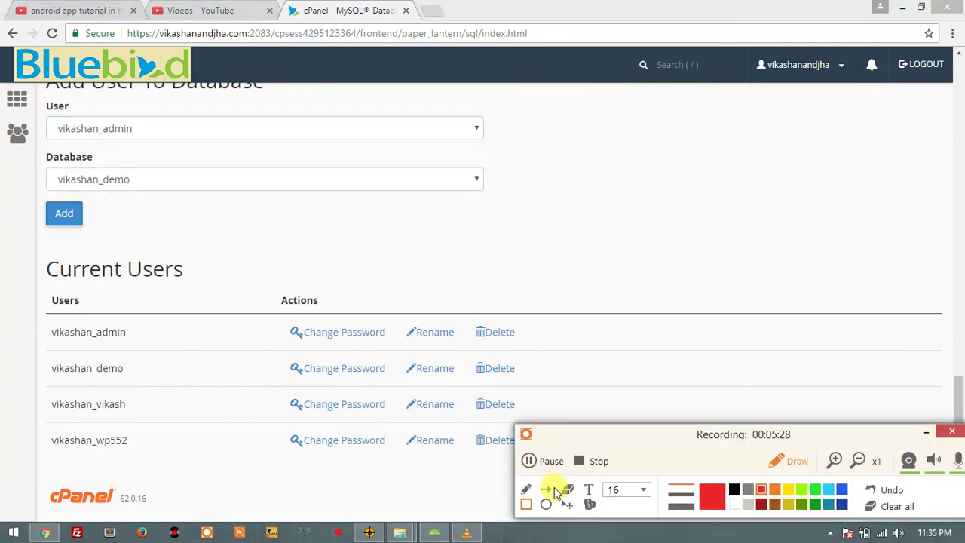
{"action": "left_click", "coordinate": [545, 491]}
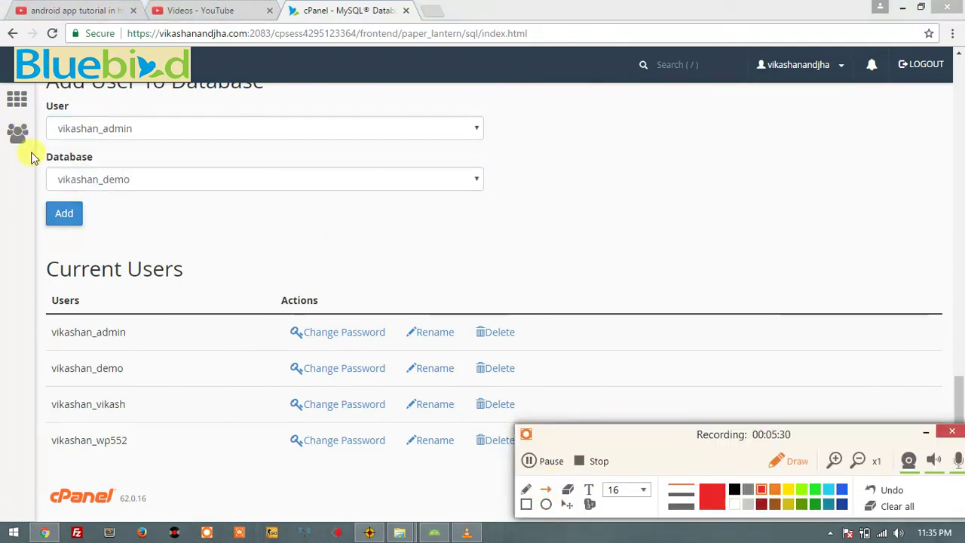
{"action": "left_click_drag", "start_coordinate": [30, 152], "coordinate": [64, 133]}
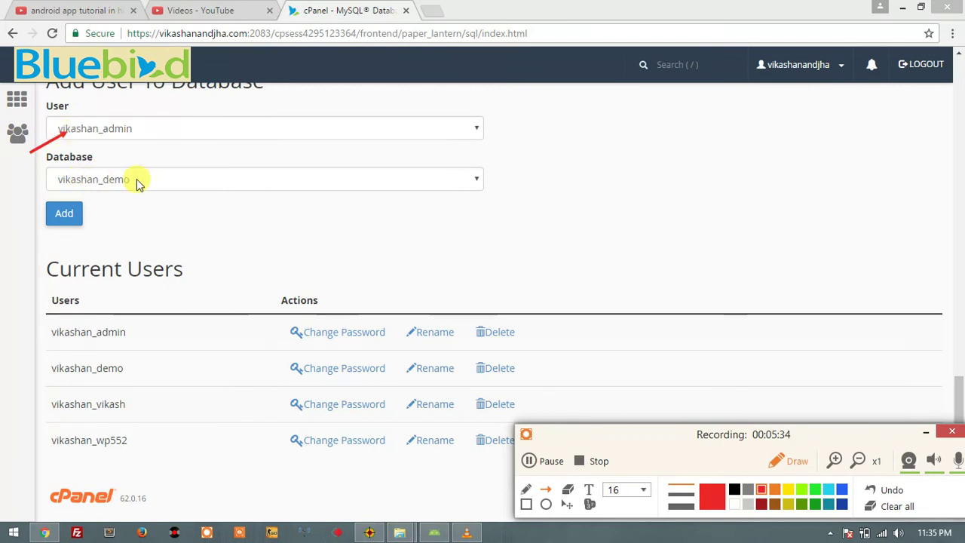
{"action": "left_click_drag", "start_coordinate": [482, 222], "coordinate": [476, 179]}
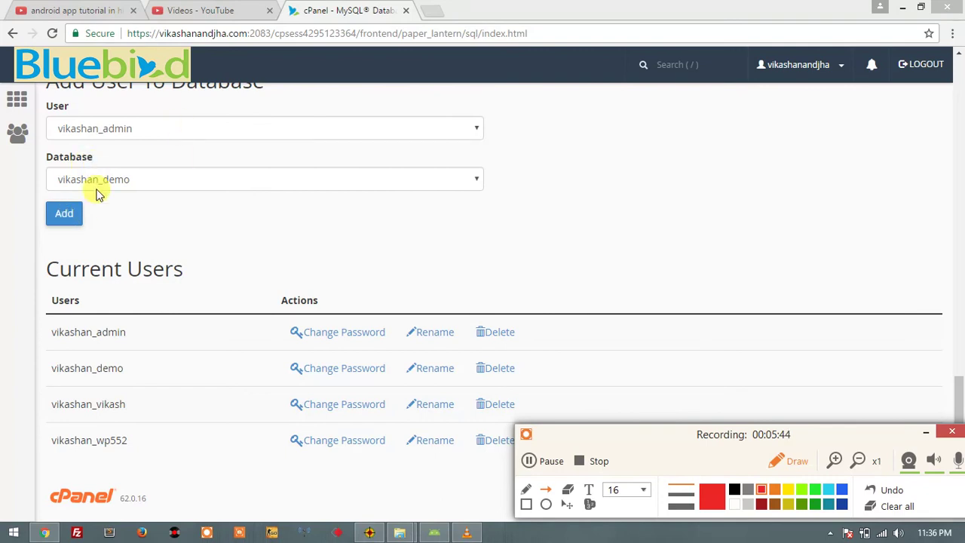
{"action": "left_click", "coordinate": [66, 215]}
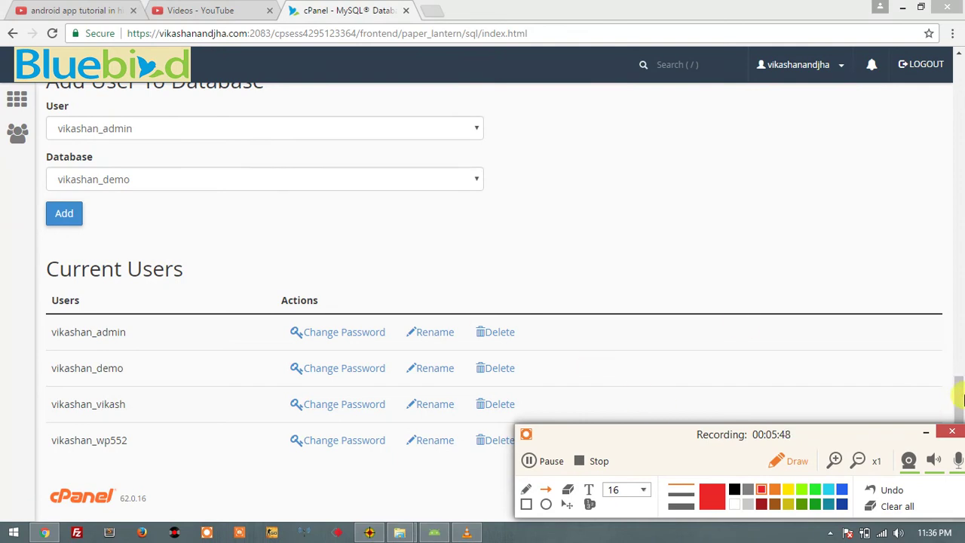
Frame the Current Users table and its first row's username, Change Password, Rename and Delete with red rectangles and clear them all.
{"action": "left_click", "coordinate": [527, 504]}
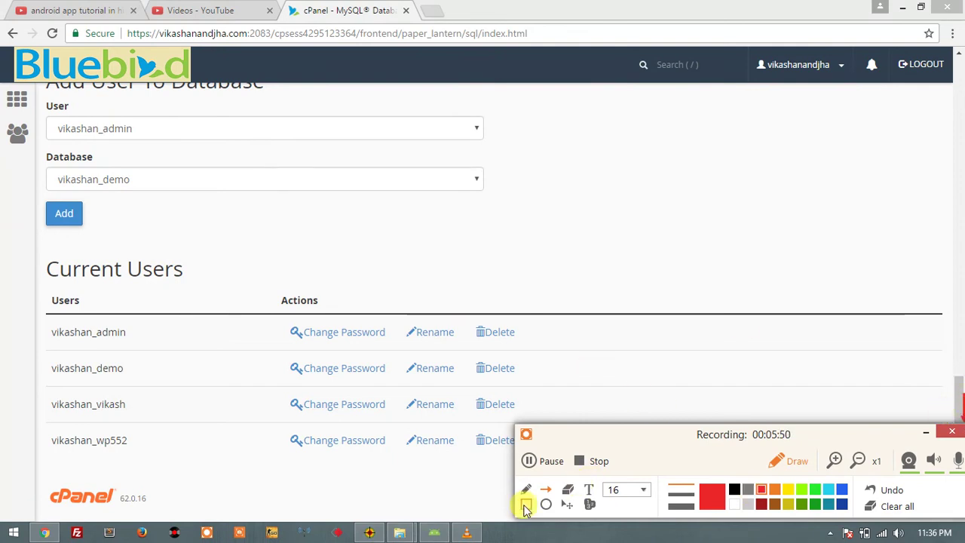
{"action": "left_click_drag", "start_coordinate": [55, 285], "coordinate": [558, 481]}
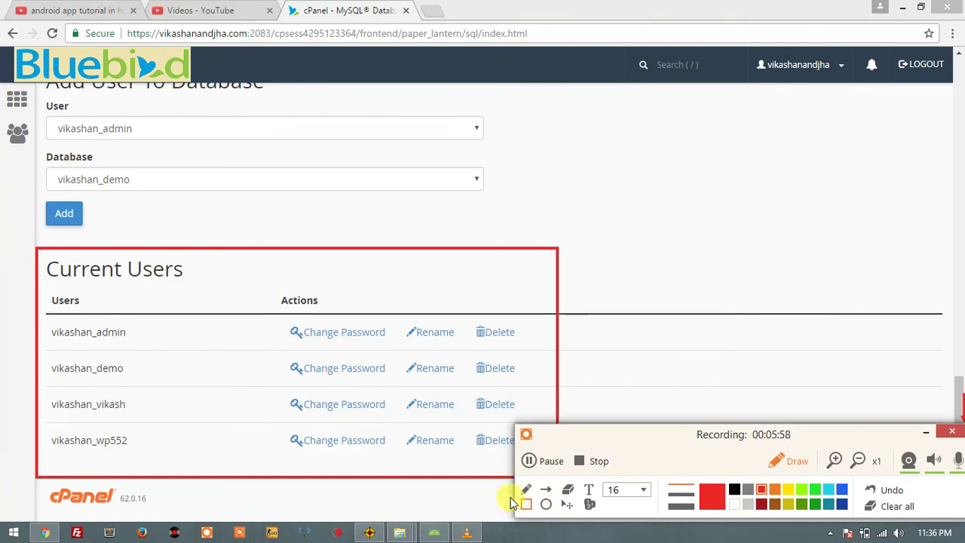
{"action": "mouse_move", "coordinate": [46, 318]}
{"action": "left_mouse_down"}
{"action": "mouse_move", "coordinate": [87, 349]}
{"action": "mouse_move", "coordinate": [140, 347]}
{"action": "left_mouse_up"}
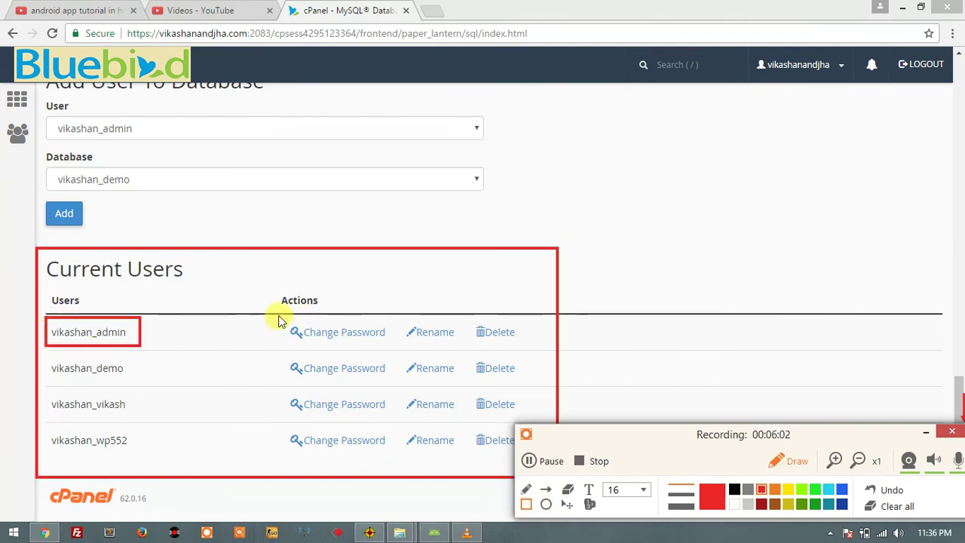
{"action": "mouse_move", "coordinate": [277, 317]}
{"action": "left_mouse_down"}
{"action": "mouse_move", "coordinate": [405, 362]}
{"action": "mouse_move", "coordinate": [392, 340]}
{"action": "mouse_move", "coordinate": [450, 361]}
{"action": "mouse_move", "coordinate": [459, 348]}
{"action": "mouse_move", "coordinate": [525, 347]}
{"action": "left_mouse_up"}
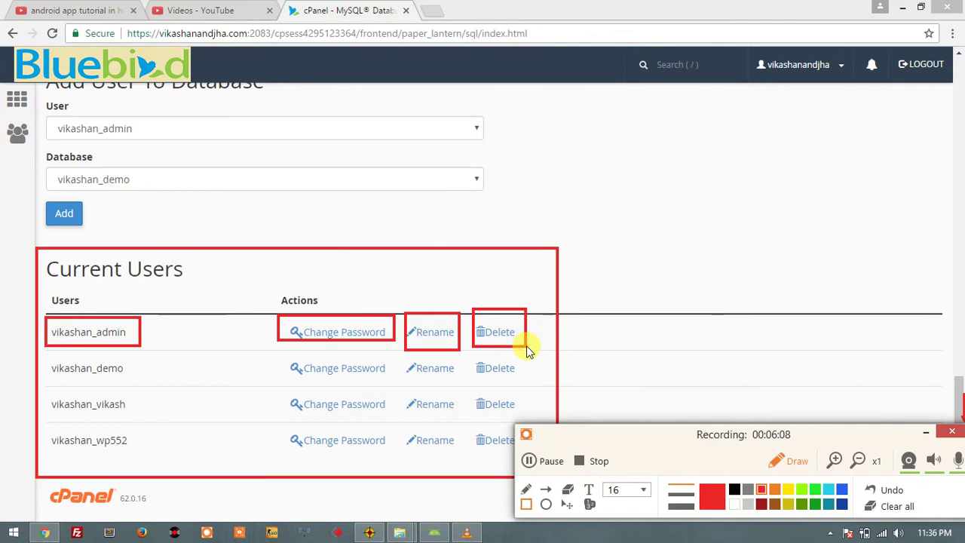
{"action": "left_click", "coordinate": [892, 505]}
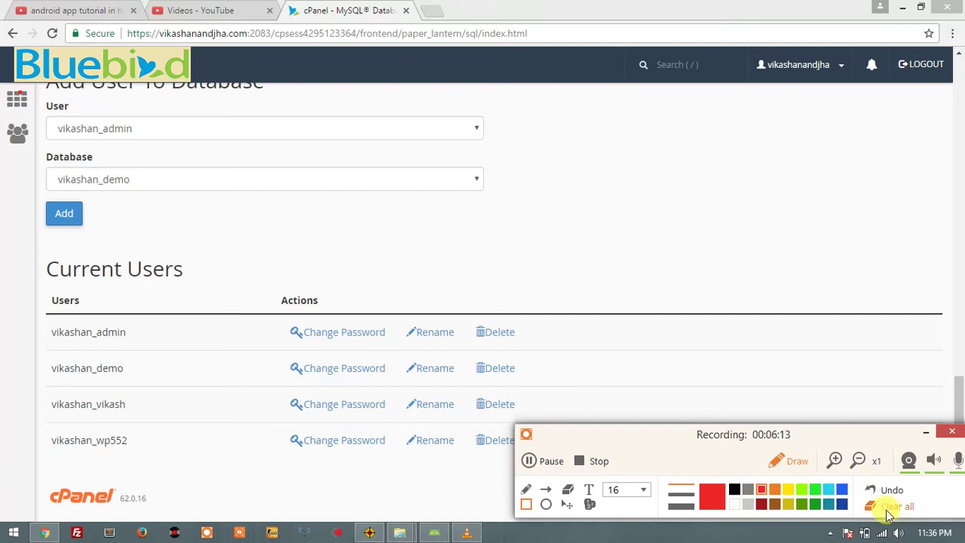
Leave the recorder's drawing mode and return to the cPanel home page.
{"action": "left_click", "coordinate": [786, 461]}
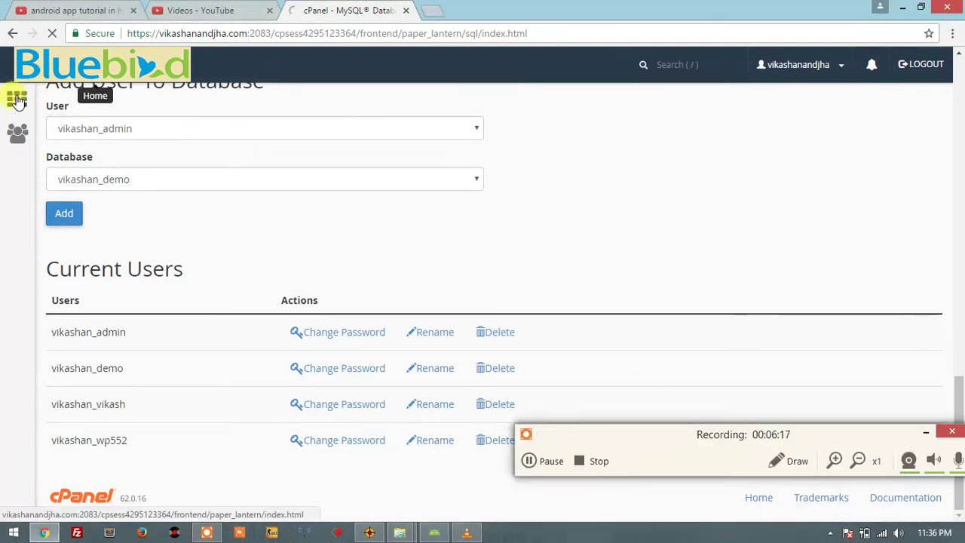
{"action": "left_click", "coordinate": [16, 98]}
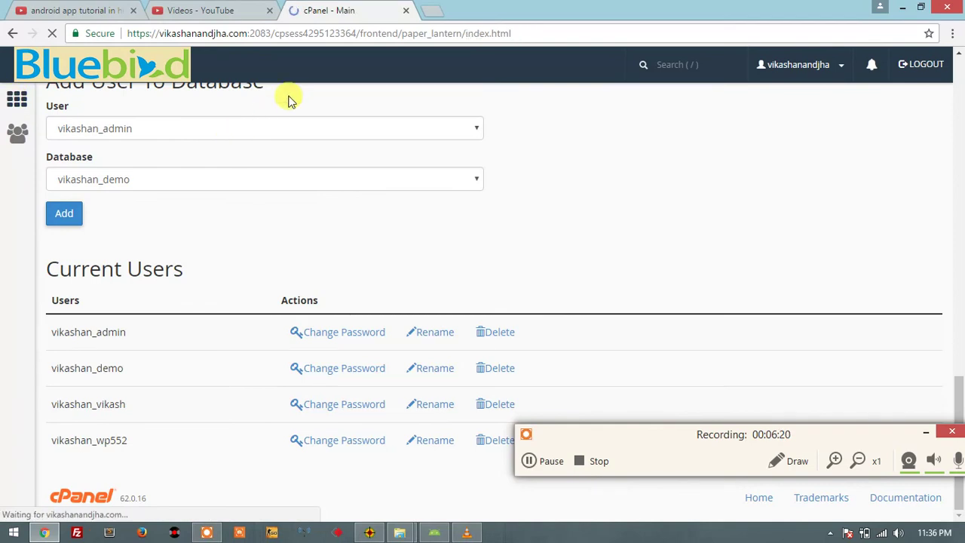
Open phpMyAdmin from the Databases section, expand the account's database group and list the demo database's tables.
{"action": "scroll", "coordinate": [196, 219], "scroll_direction": "down", "scroll_amount": 3}
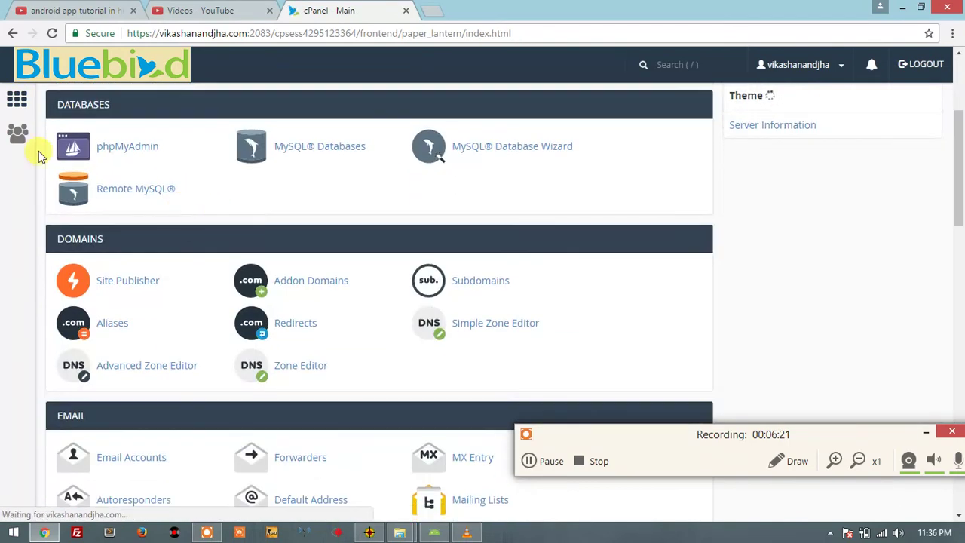
{"action": "left_click", "coordinate": [124, 151]}
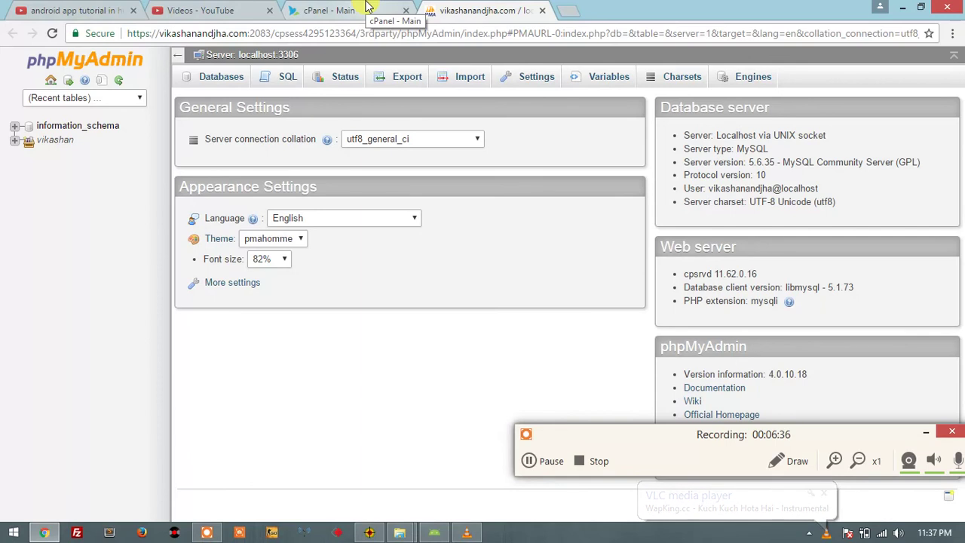
{"action": "left_click", "coordinate": [19, 140]}
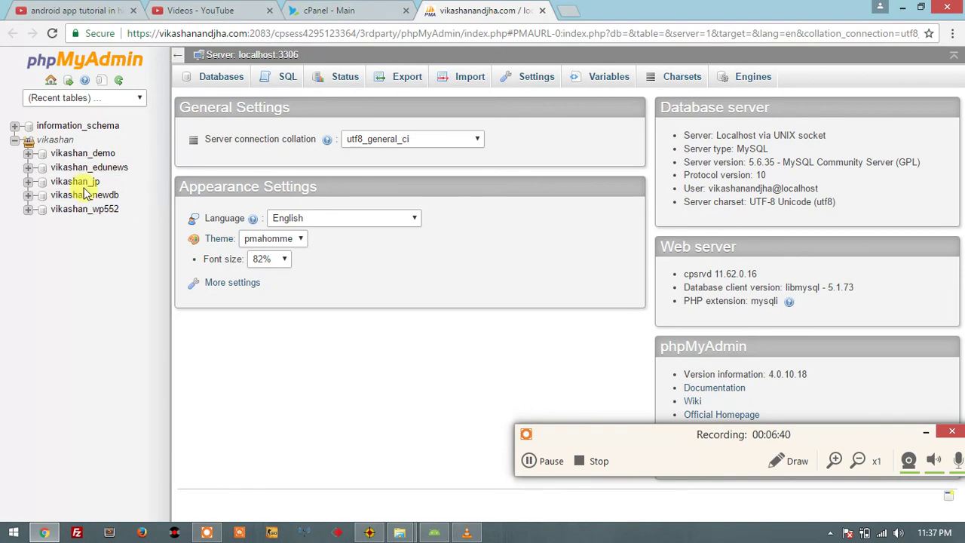
{"action": "left_click", "coordinate": [87, 154]}
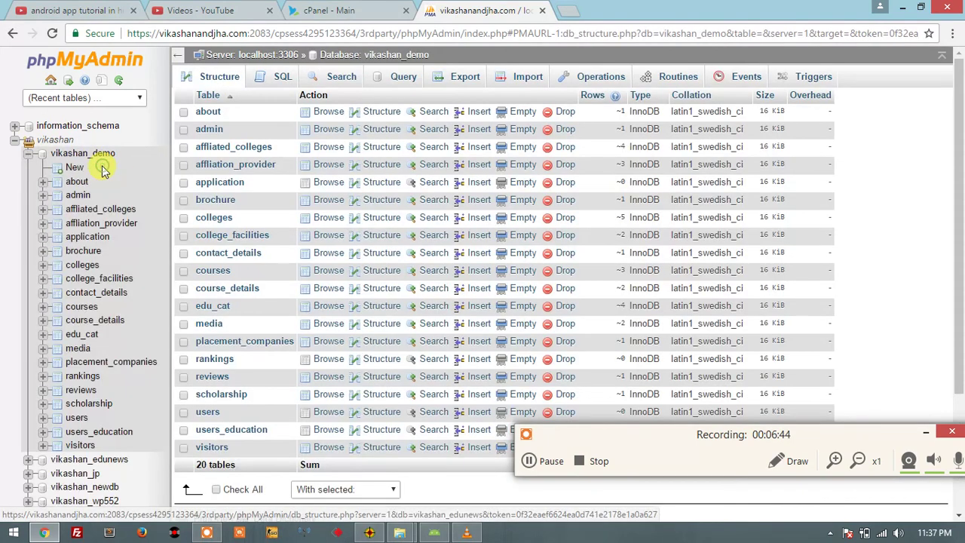
Browse the rows of the affliation_provider table, collapse the demo database's table tree and close phpMyAdmin.
{"action": "left_click", "coordinate": [79, 222]}
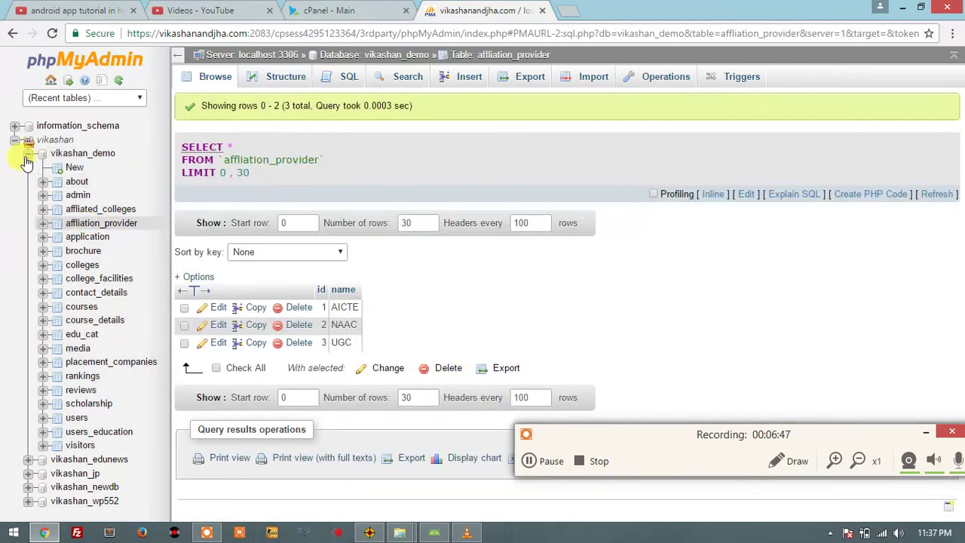
{"action": "left_click", "coordinate": [28, 153]}
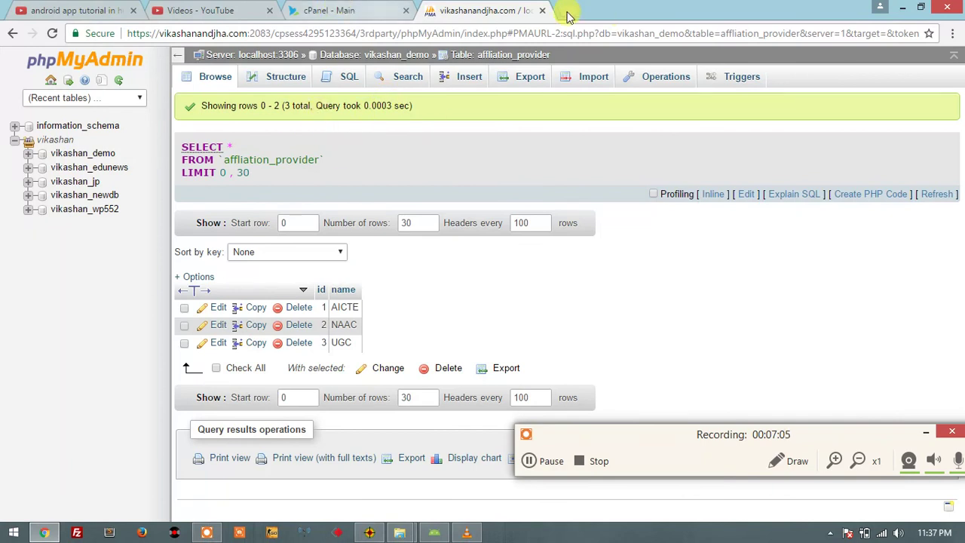
{"action": "left_click", "coordinate": [542, 10]}
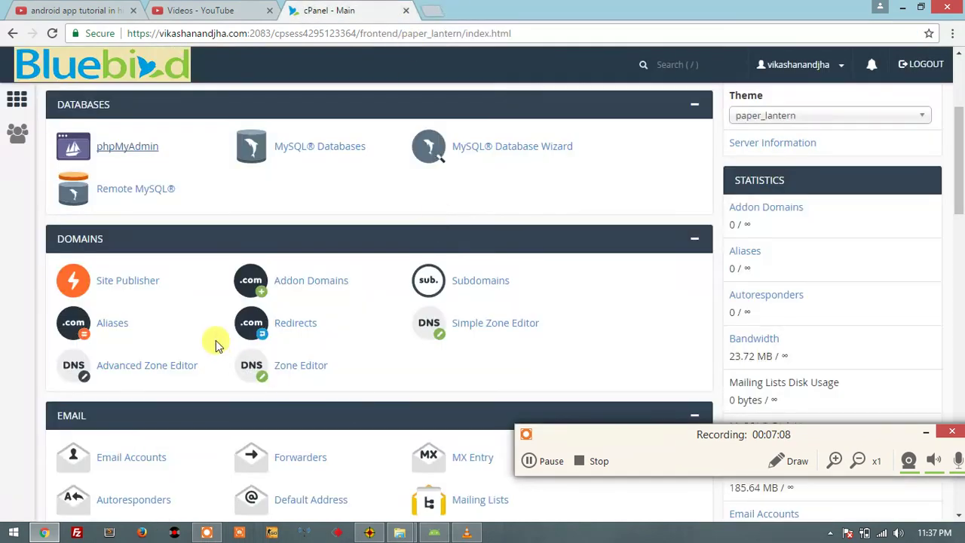
Open the Remote MySQL page from the cPanel home page and place the cursor in the Host field under Add Access Host.
{"action": "scroll", "coordinate": [157, 315], "scroll_direction": "down", "scroll_amount": 2}
{"action": "scroll", "coordinate": [162, 309], "scroll_direction": "up", "scroll_amount": 4}
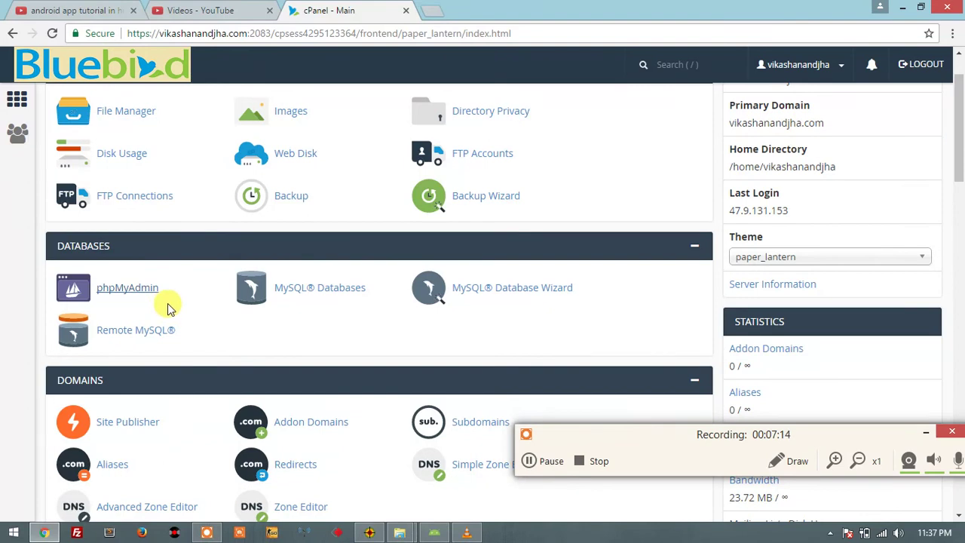
{"action": "left_click", "coordinate": [125, 330]}
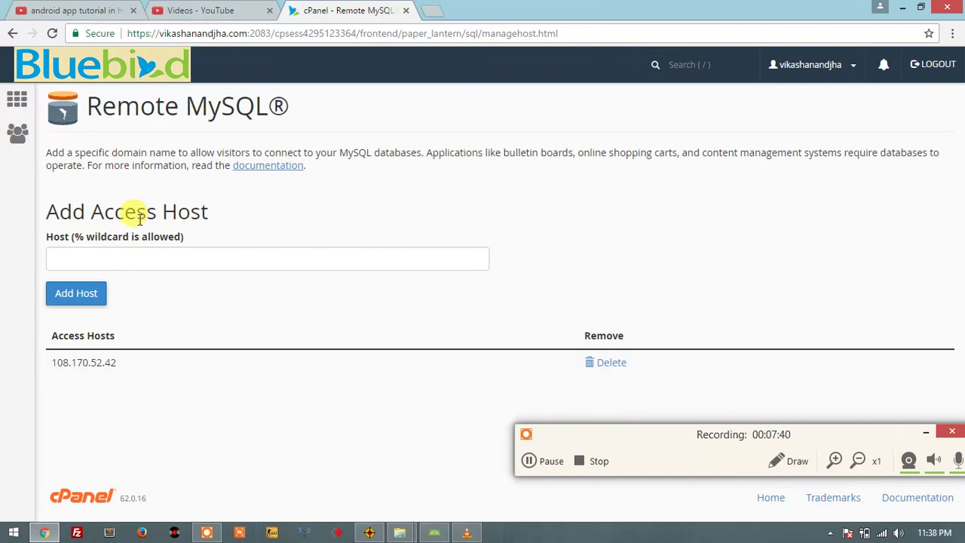
{"action": "left_click", "coordinate": [94, 254]}
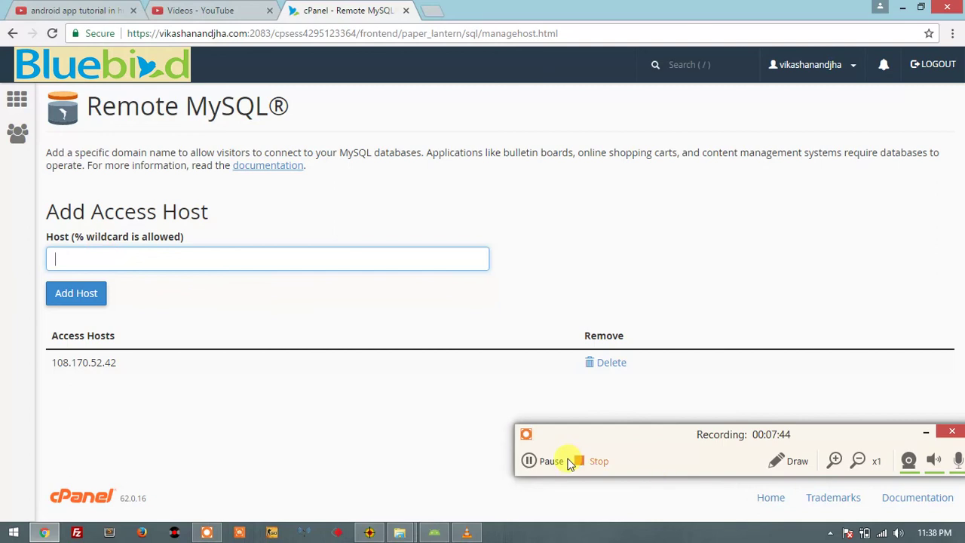
Frame the Host field in red and mark Add Host in drawing mode, clear the drawings and leave drawing mode.
{"action": "left_click", "coordinate": [779, 460]}
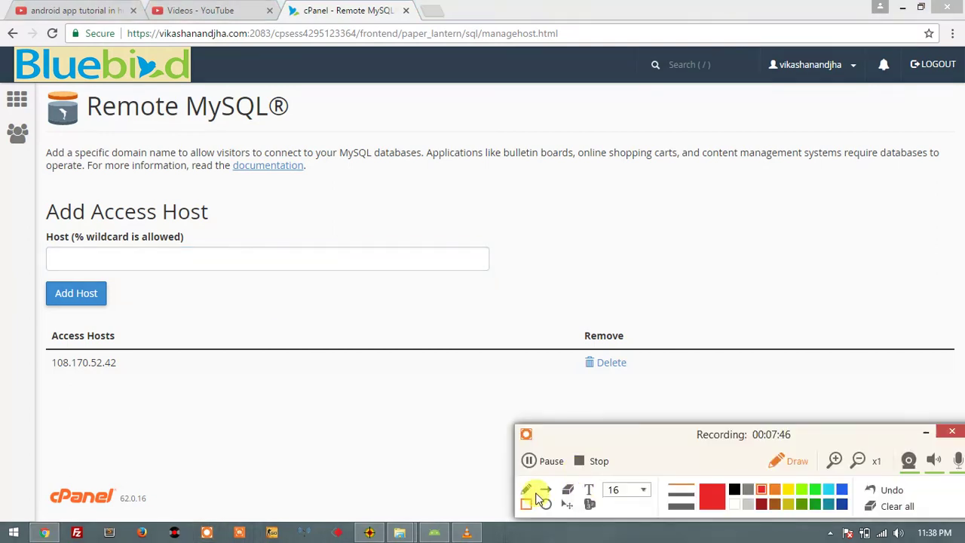
{"action": "mouse_move", "coordinate": [36, 224]}
{"action": "left_mouse_down"}
{"action": "mouse_move", "coordinate": [60, 291]}
{"action": "mouse_move", "coordinate": [491, 274]}
{"action": "mouse_move", "coordinate": [509, 282]}
{"action": "left_mouse_up"}
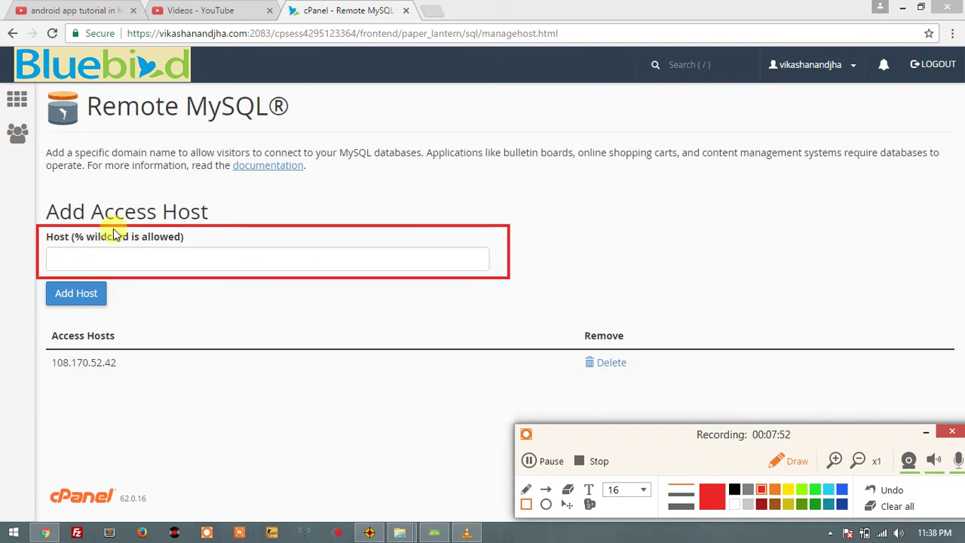
{"action": "left_click_drag", "start_coordinate": [42, 297], "coordinate": [95, 300]}
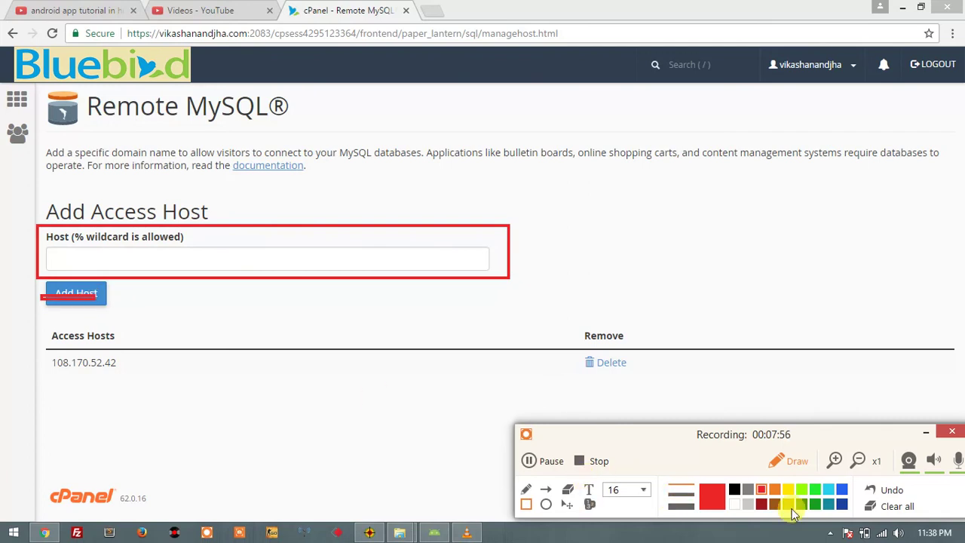
{"action": "left_click", "coordinate": [877, 506]}
{"action": "left_click", "coordinate": [785, 459]}
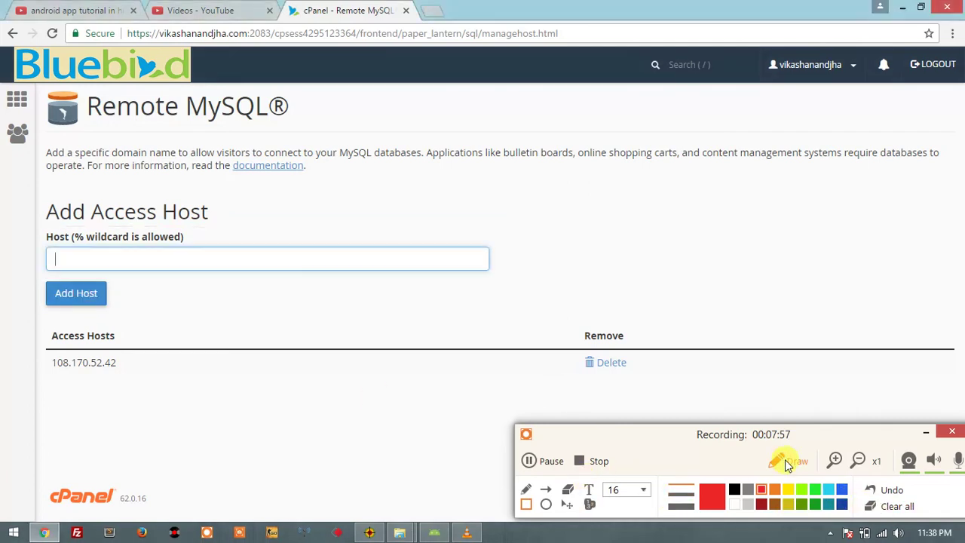
{"action": "left_click_drag", "start_coordinate": [673, 432], "coordinate": [673, 468]}
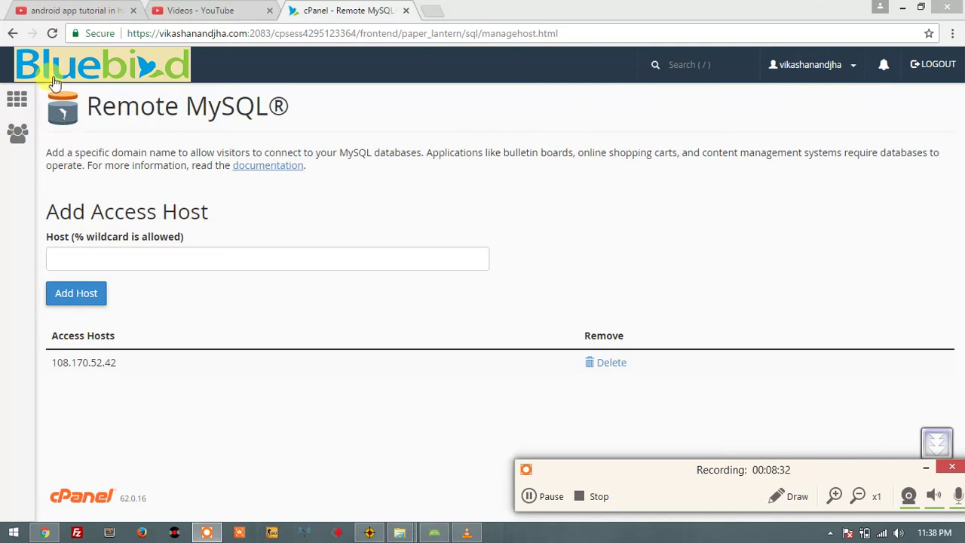
Return to the cPanel home page and frame the Databases section with a red rectangle in the recorder's drawing mode.
{"action": "left_click", "coordinate": [15, 98]}
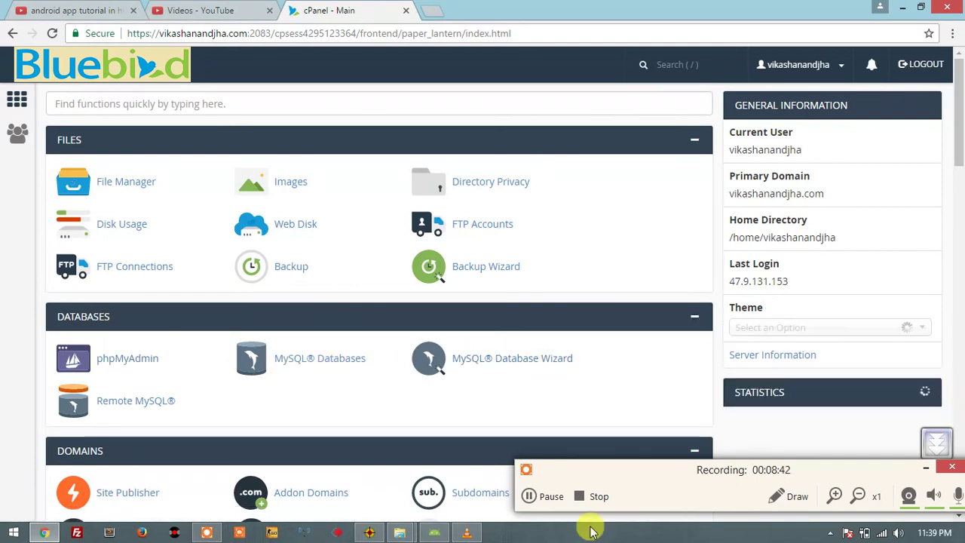
{"action": "left_click", "coordinate": [786, 498]}
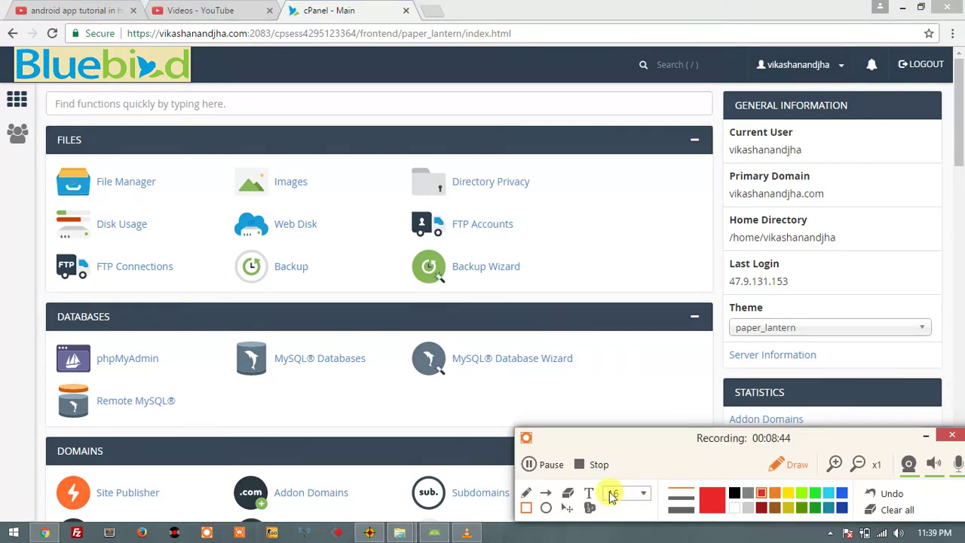
{"action": "left_click", "coordinate": [526, 506]}
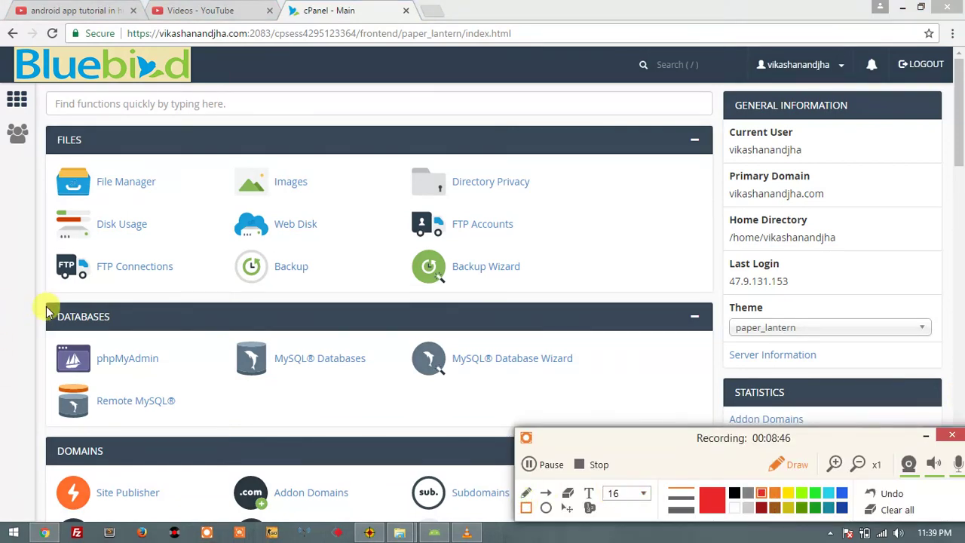
{"action": "mouse_move", "coordinate": [45, 305]}
{"action": "left_mouse_down"}
{"action": "mouse_move", "coordinate": [129, 381]}
{"action": "mouse_move", "coordinate": [343, 443]}
{"action": "left_mouse_up"}
{"action": "left_click_drag", "start_coordinate": [458, 435], "coordinate": [647, 431]}
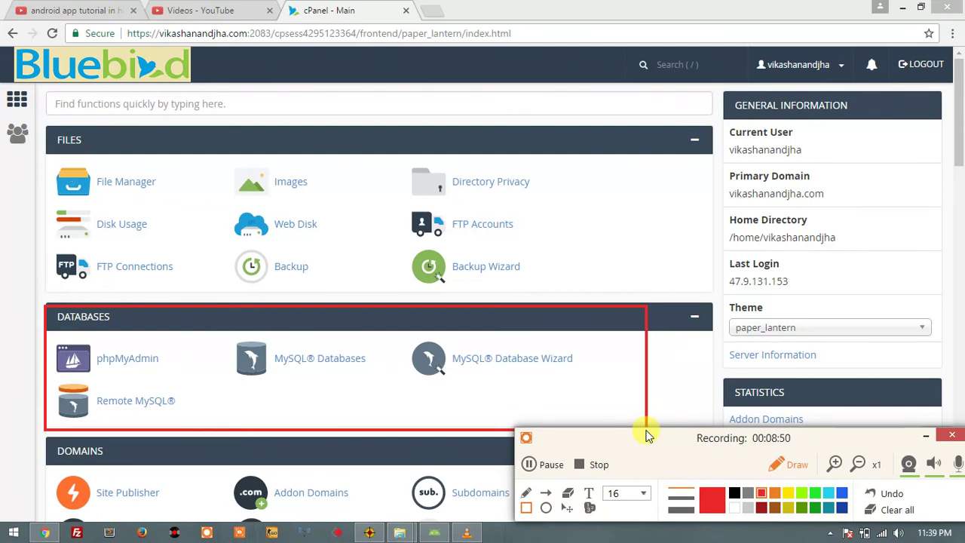